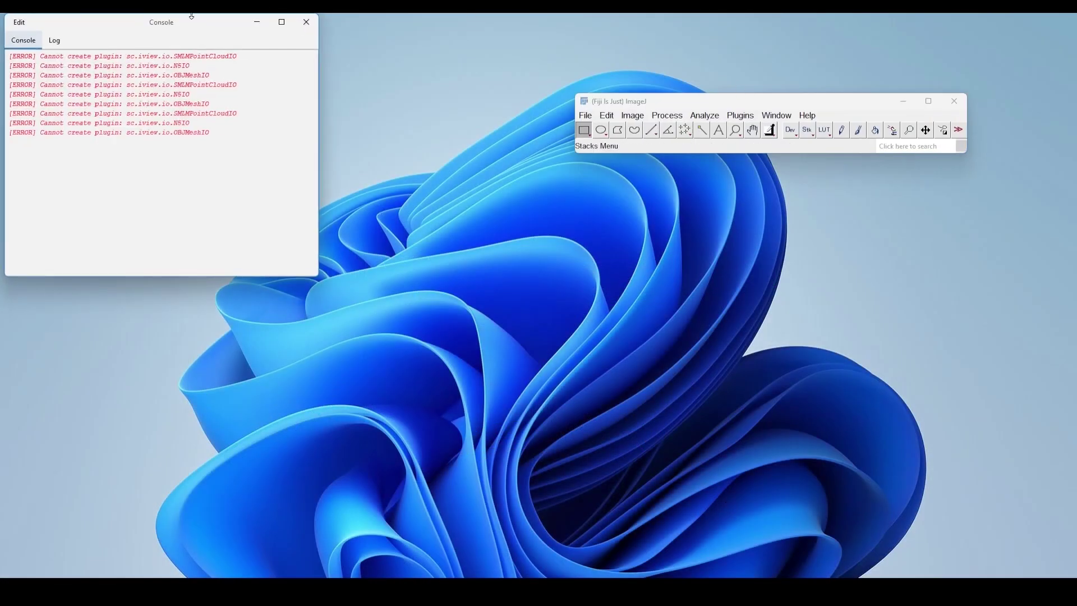
Close the error console and bring up the Cropped and Deconvoluted folder in File Explorer
{"action": "left_click", "coordinate": [306, 22]}
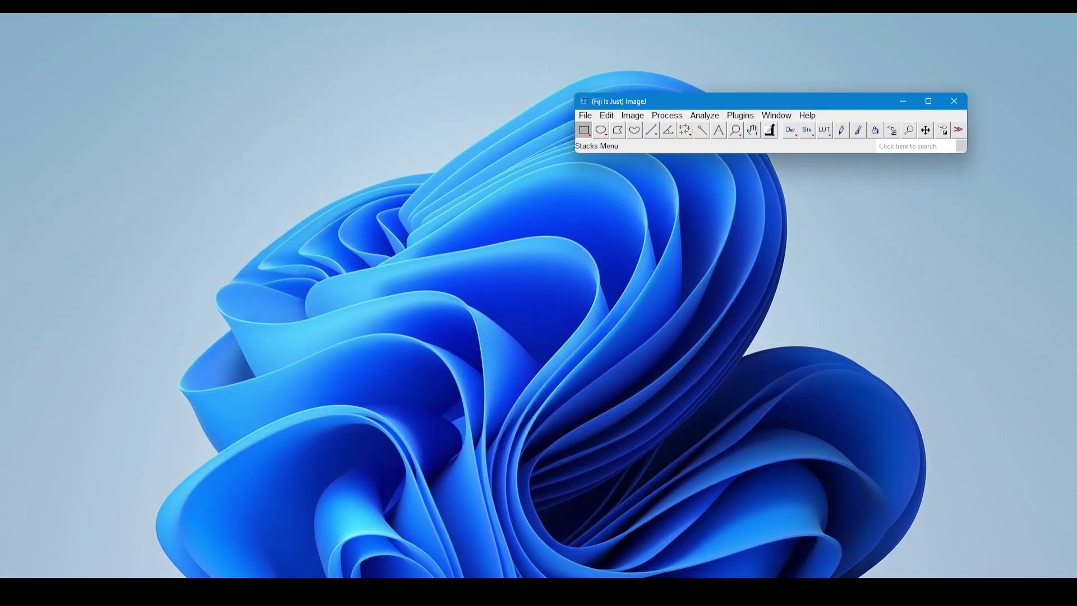
{"action": "mouse_move", "coordinate": [193, 586]}
{"action": "left_click", "coordinate": [197, 558]}
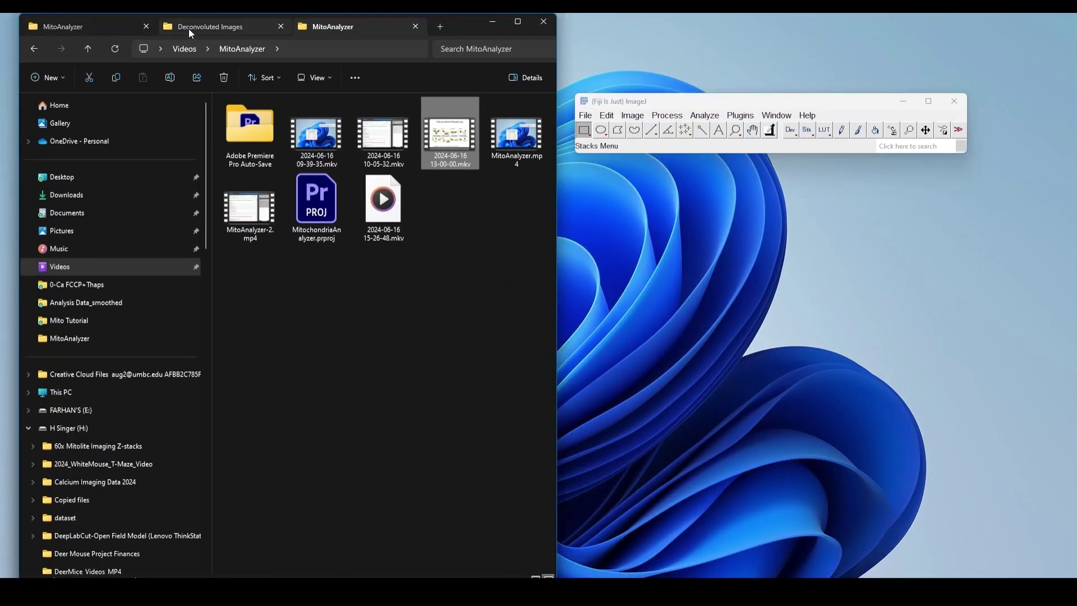
{"action": "left_click", "coordinate": [190, 29]}
{"action": "left_click", "coordinate": [101, 27]}
{"action": "left_click", "coordinate": [202, 26]}
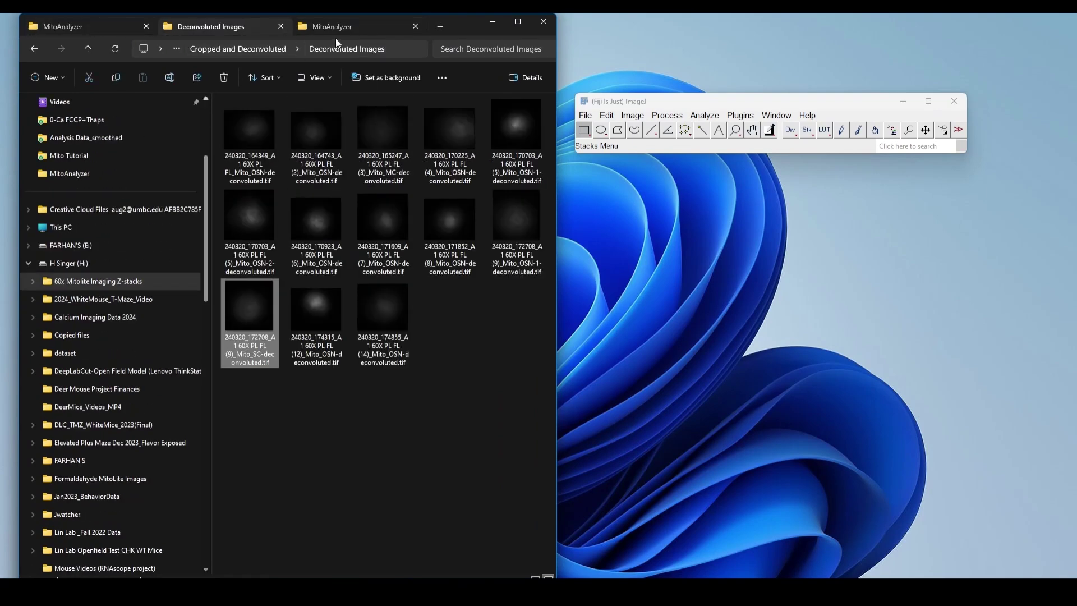
{"action": "left_click", "coordinate": [460, 412]}
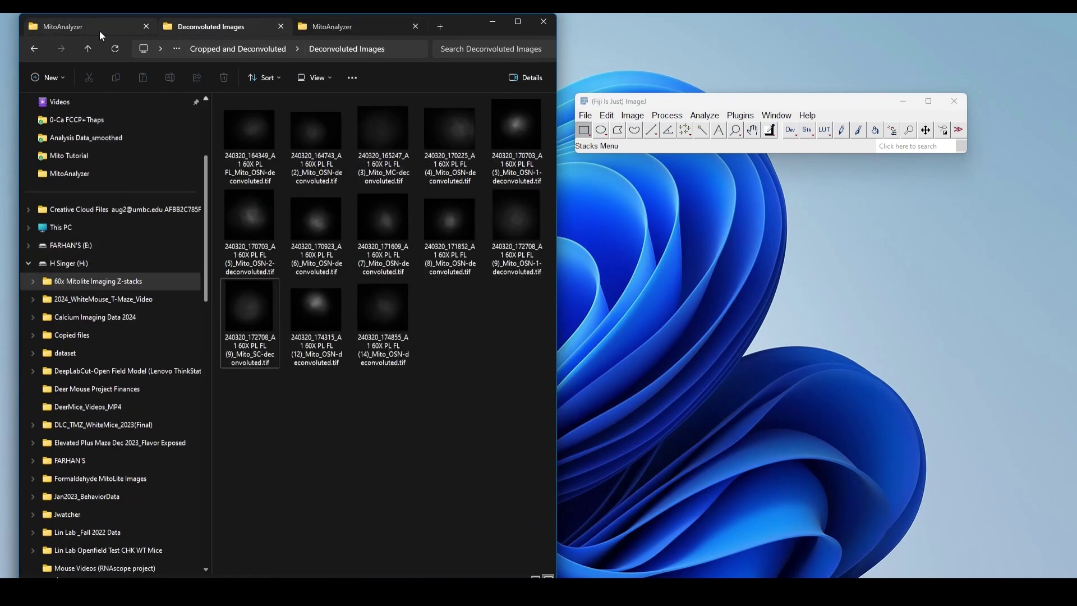
{"action": "left_click", "coordinate": [87, 49]}
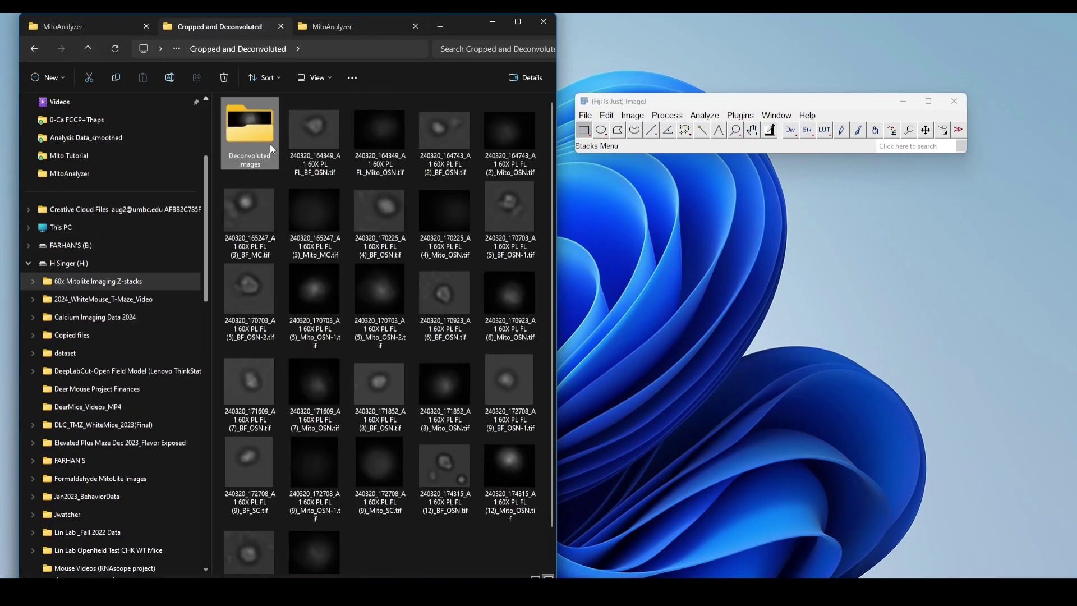
Open 240320_170225_A1 60X PL FL (4)_Mito_OSN.tif from the folder in Fiji, enlarge it to 200% and move its window clear of the main window
{"action": "left_click", "coordinate": [381, 130]}
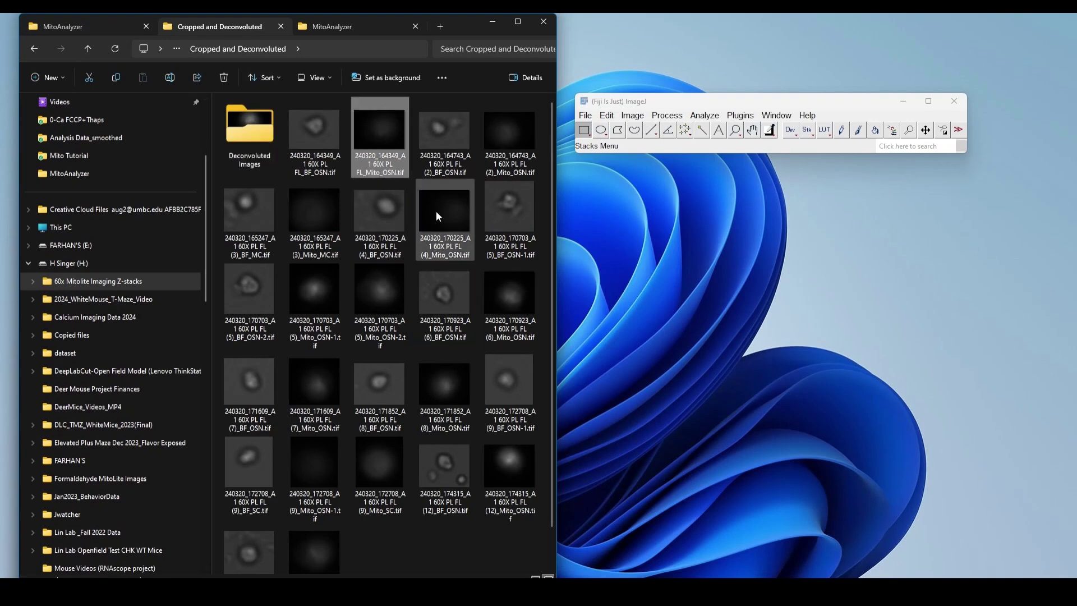
{"action": "left_click", "coordinate": [461, 240]}
{"action": "left_click_drag", "start_coordinate": [447, 224], "coordinate": [622, 148]}
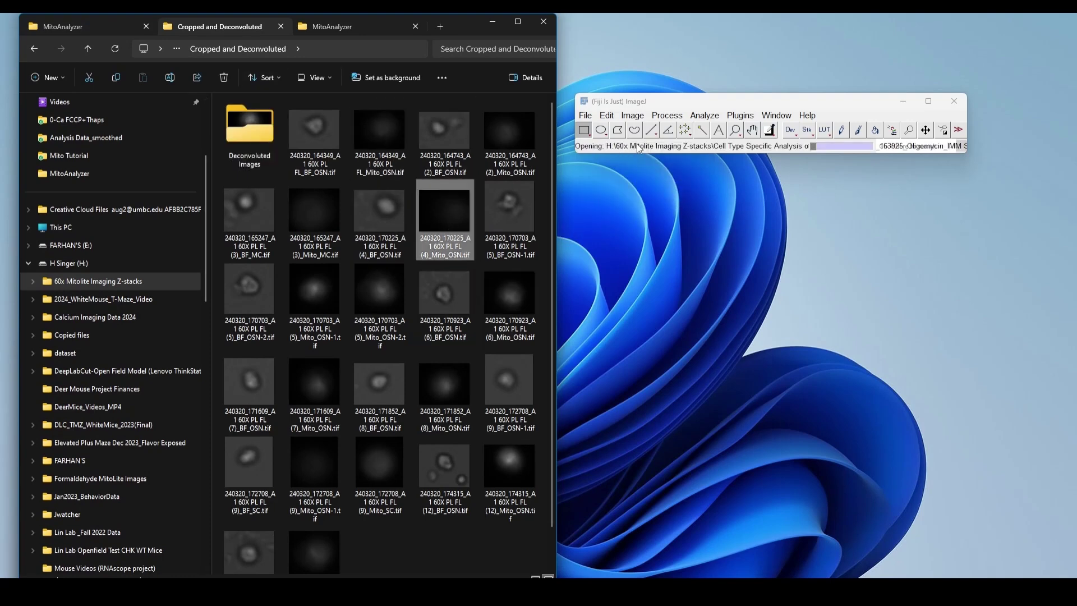
{"action": "left_click", "coordinate": [490, 25]}
{"action": "scroll", "coordinate": [553, 216], "scroll_direction": "down", "scroll_amount": 11}
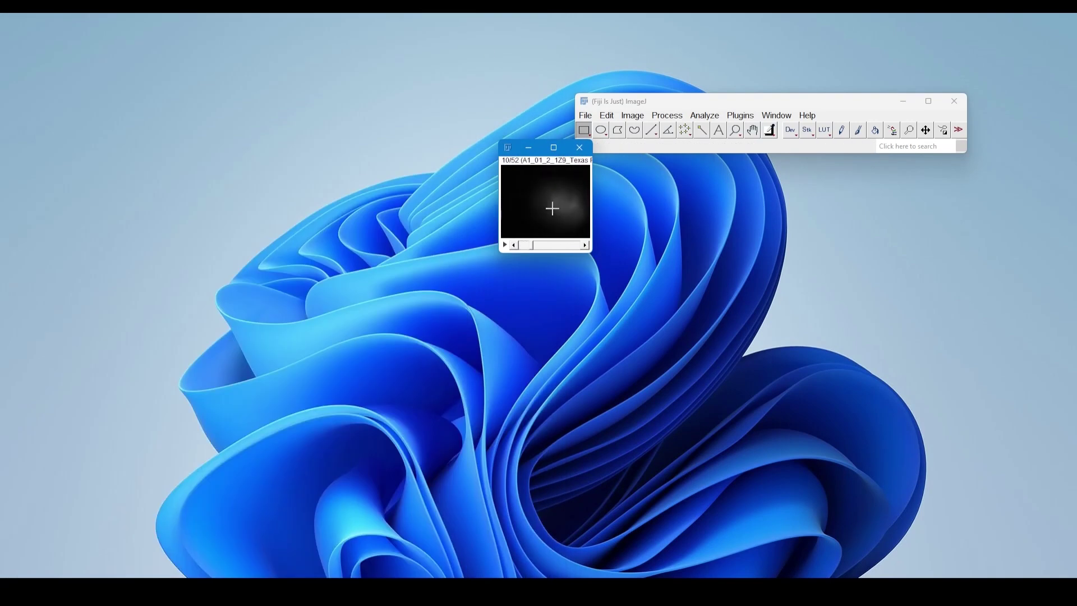
{"action": "key", "text": "plus"}
{"action": "left_click_drag", "start_coordinate": [563, 148], "coordinate": [199, 107]}
Examine the mitochondrial signal around the cell across the middle slices of the z-stack
{"action": "scroll", "coordinate": [225, 225], "scroll_direction": "down", "scroll_amount": 9}
{"action": "scroll", "coordinate": [247, 202], "scroll_direction": "up", "scroll_amount": 6}
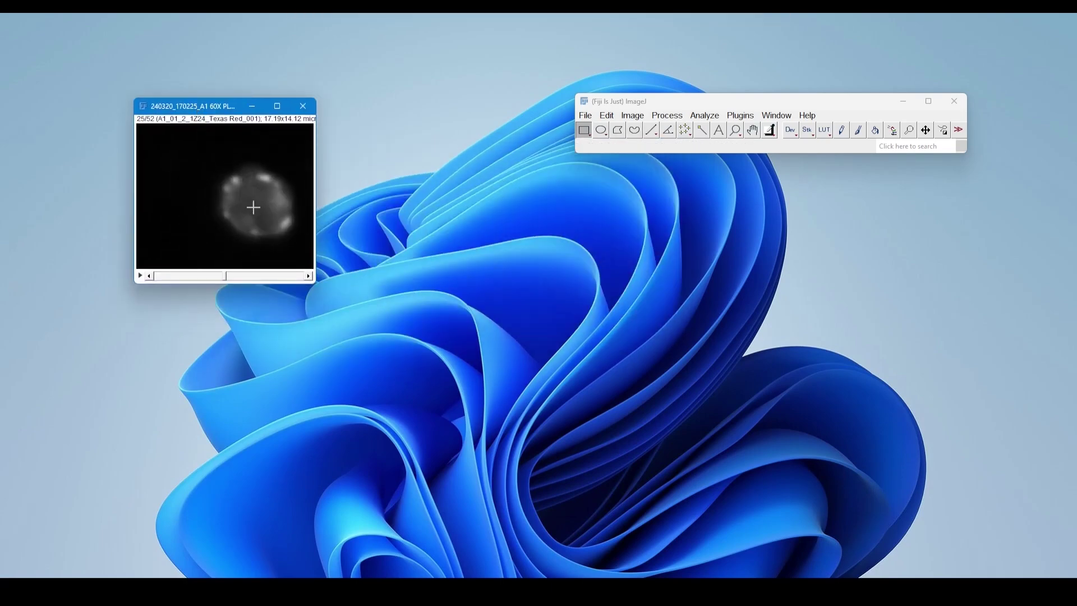
{"action": "scroll", "coordinate": [258, 201], "scroll_direction": "down", "scroll_amount": 15}
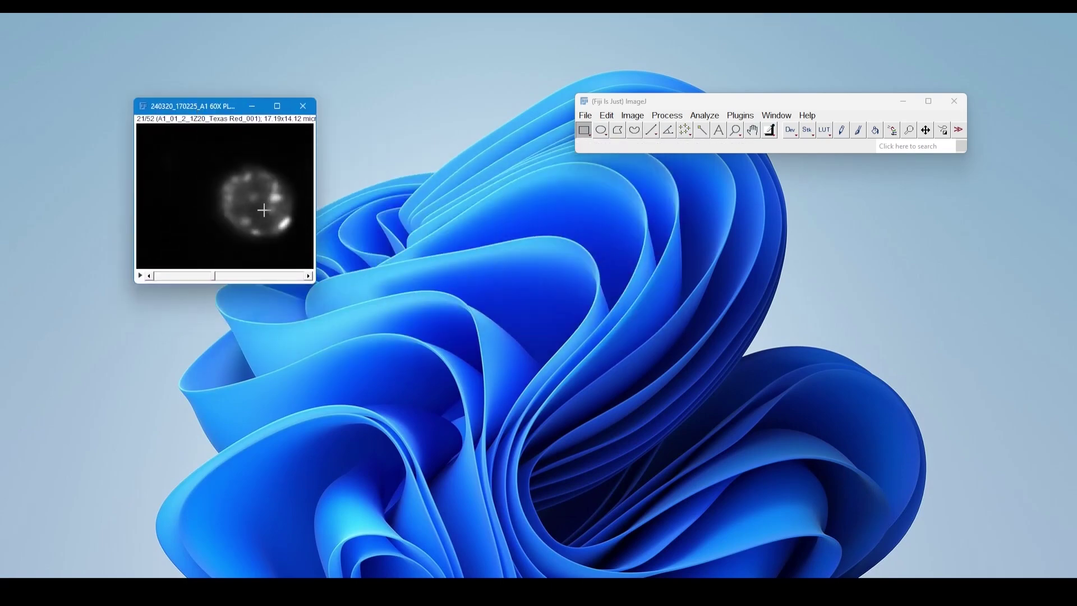
{"action": "scroll", "coordinate": [269, 200], "scroll_direction": "up", "scroll_amount": 9}
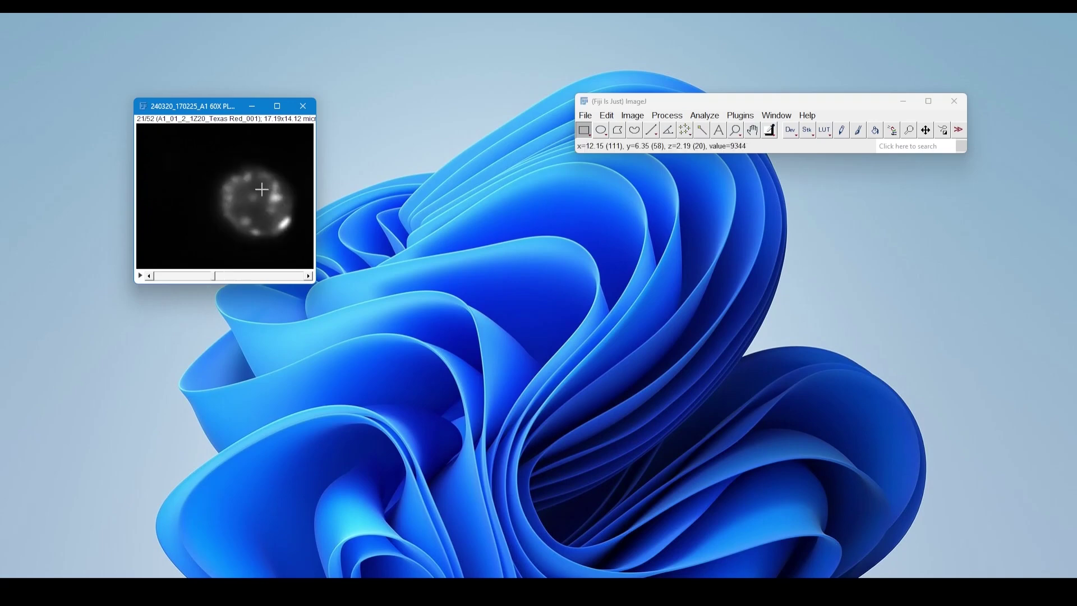
{"action": "scroll", "coordinate": [253, 202], "scroll_direction": "down", "scroll_amount": 3}
{"action": "scroll", "coordinate": [256, 201], "scroll_direction": "up", "scroll_amount": 2}
{"action": "scroll", "coordinate": [260, 200], "scroll_direction": "down", "scroll_amount": 6}
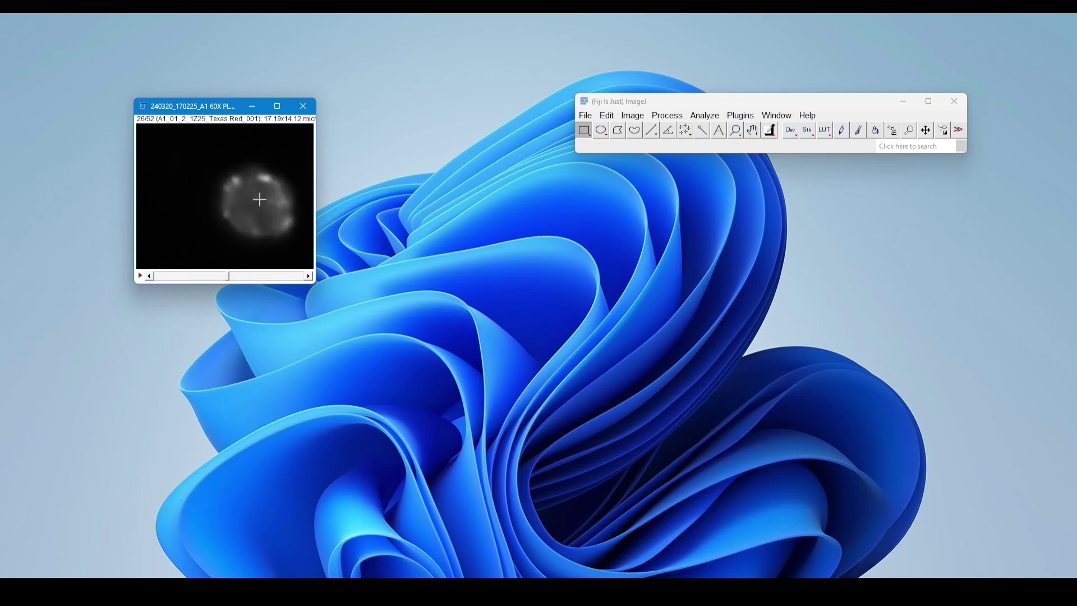
{"action": "scroll", "coordinate": [261, 203], "scroll_direction": "up", "scroll_amount": 7}
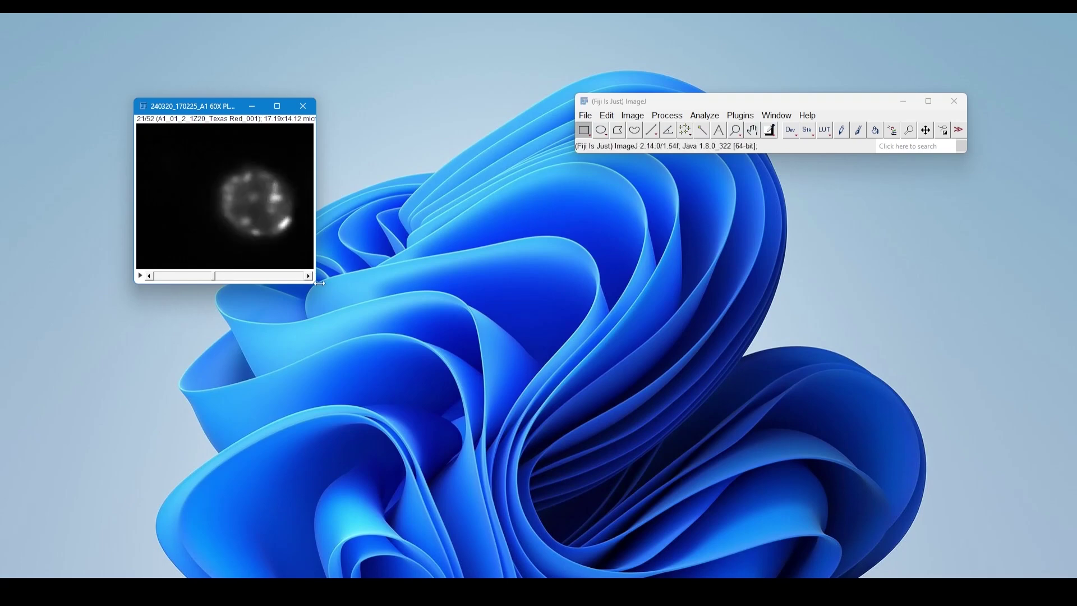
{"action": "left_click_drag", "start_coordinate": [316, 282], "coordinate": [421, 283]}
{"action": "scroll", "coordinate": [346, 215], "scroll_direction": "down", "scroll_amount": 9}
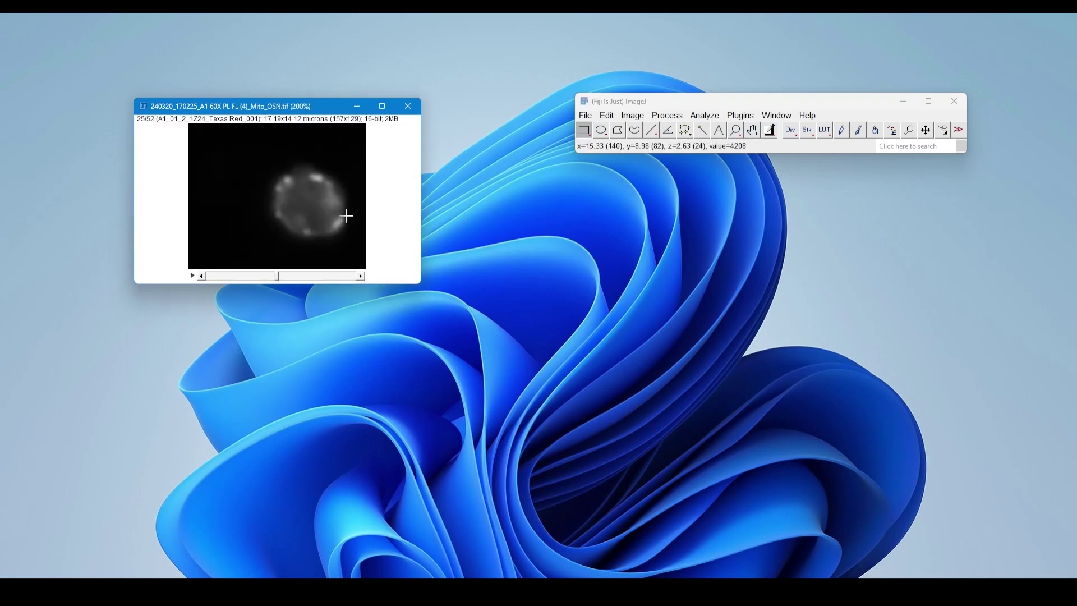
{"action": "scroll", "coordinate": [346, 215], "scroll_direction": "up", "scroll_amount": 13}
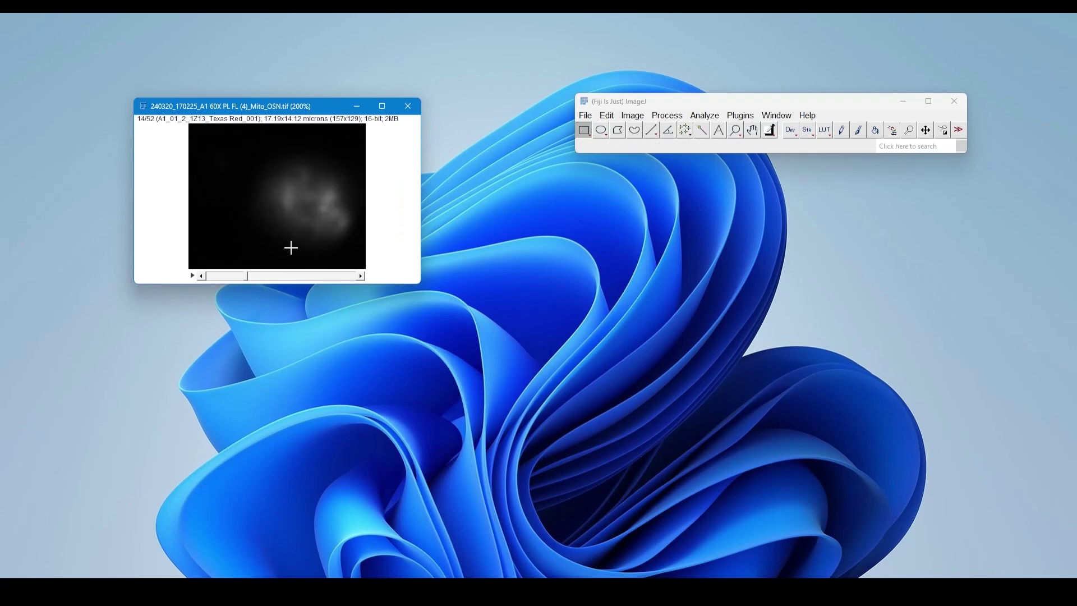
{"action": "scroll", "coordinate": [293, 228], "scroll_direction": "down", "scroll_amount": 8}
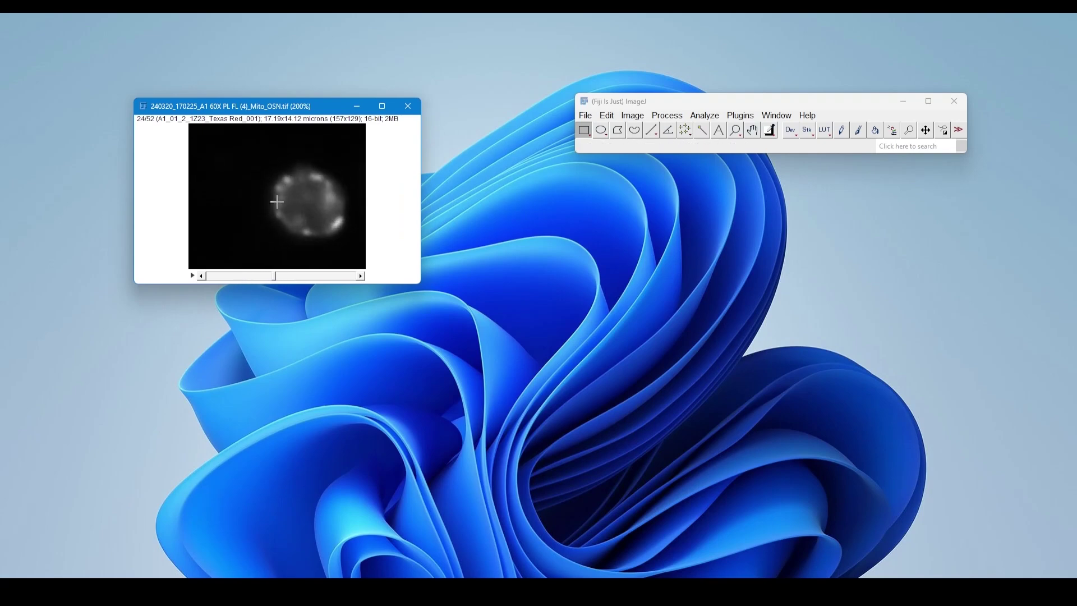
{"action": "scroll", "coordinate": [303, 218], "scroll_direction": "up", "scroll_amount": 5}
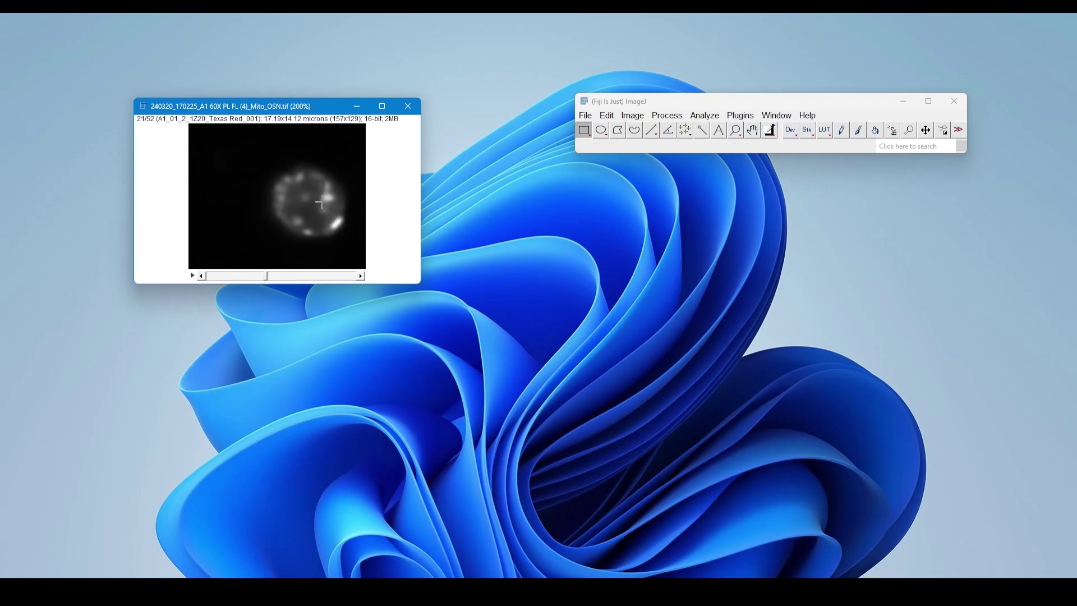
{"action": "scroll", "coordinate": [320, 217], "scroll_direction": "down", "scroll_amount": 1}
{"action": "scroll", "coordinate": [322, 223], "scroll_direction": "up", "scroll_amount": 1}
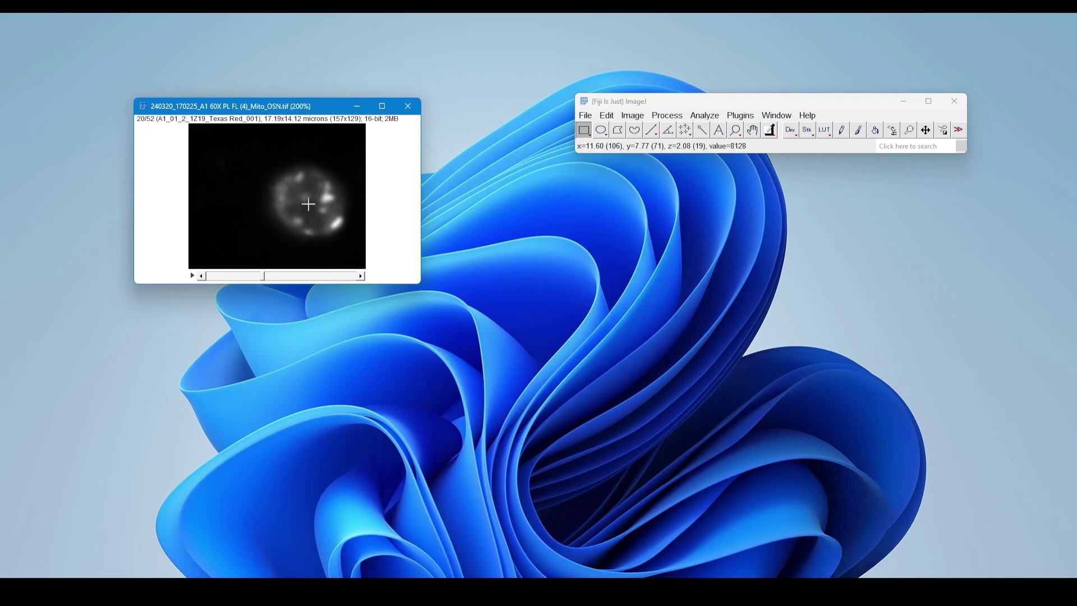
{"action": "scroll", "coordinate": [317, 160], "scroll_direction": "down", "scroll_amount": 2}
{"action": "scroll", "coordinate": [313, 180], "scroll_direction": "up", "scroll_amount": 1}
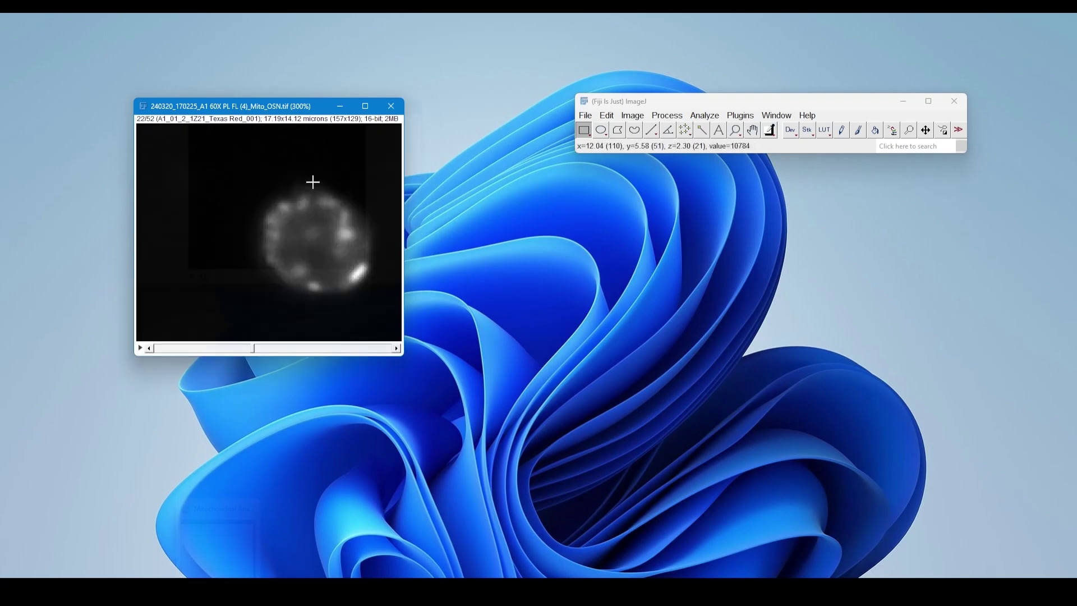
{"action": "scroll", "coordinate": [313, 180], "scroll_direction": "down", "scroll_amount": 1}
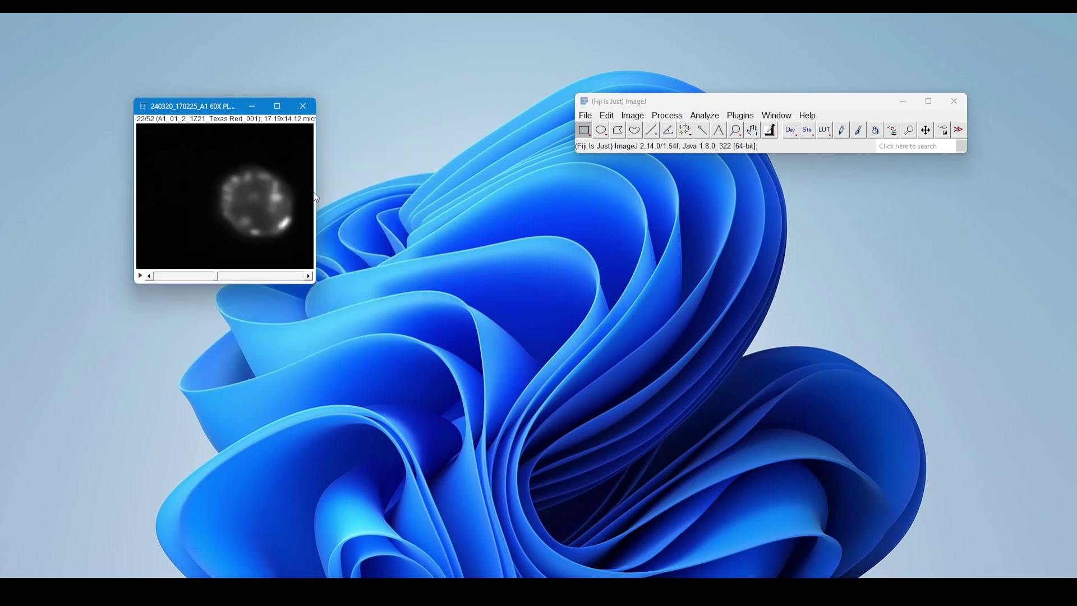
Launch the Mitochondria Analyzer plugin and place its command window just below the image stack
{"action": "left_click", "coordinate": [751, 115]}
{"action": "mouse_move", "coordinate": [809, 526]}
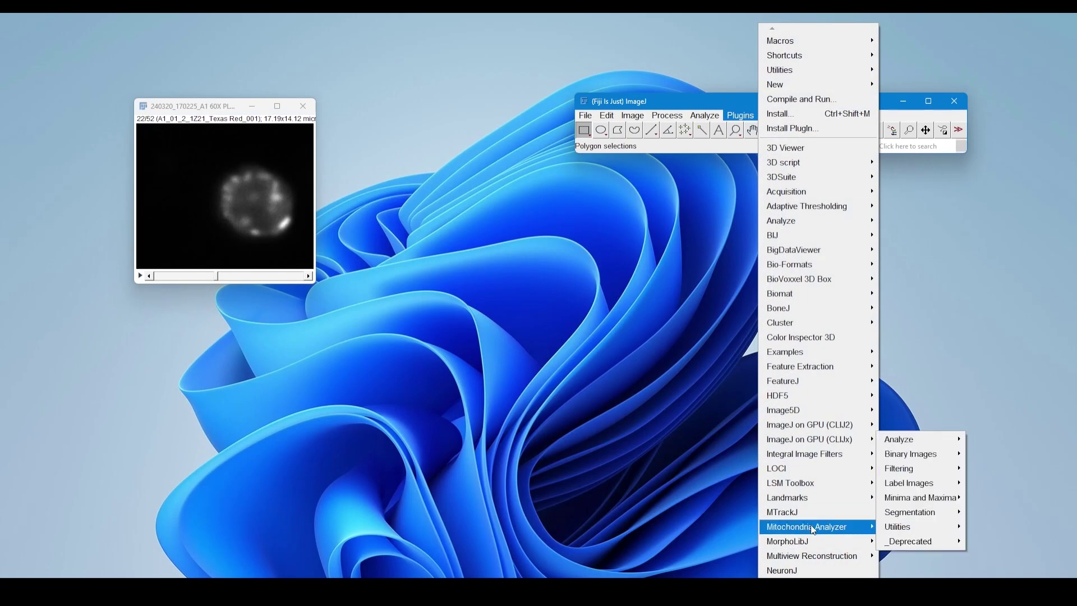
{"action": "left_click", "coordinate": [904, 573]}
{"action": "left_click_drag", "start_coordinate": [102, 30], "coordinate": [553, 212]}
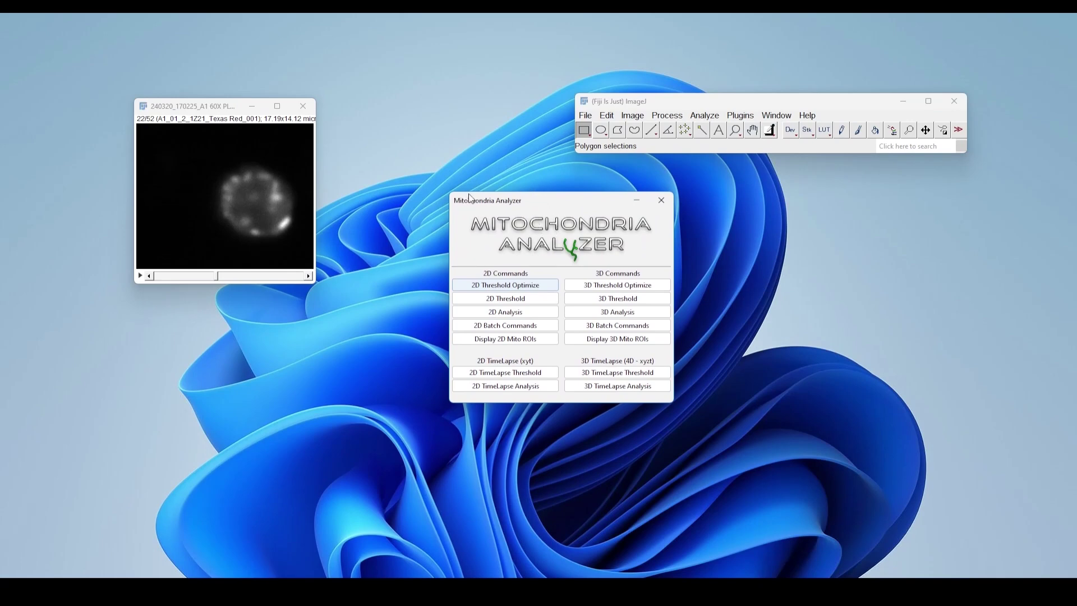
{"action": "left_click_drag", "start_coordinate": [530, 201], "coordinate": [431, 328]}
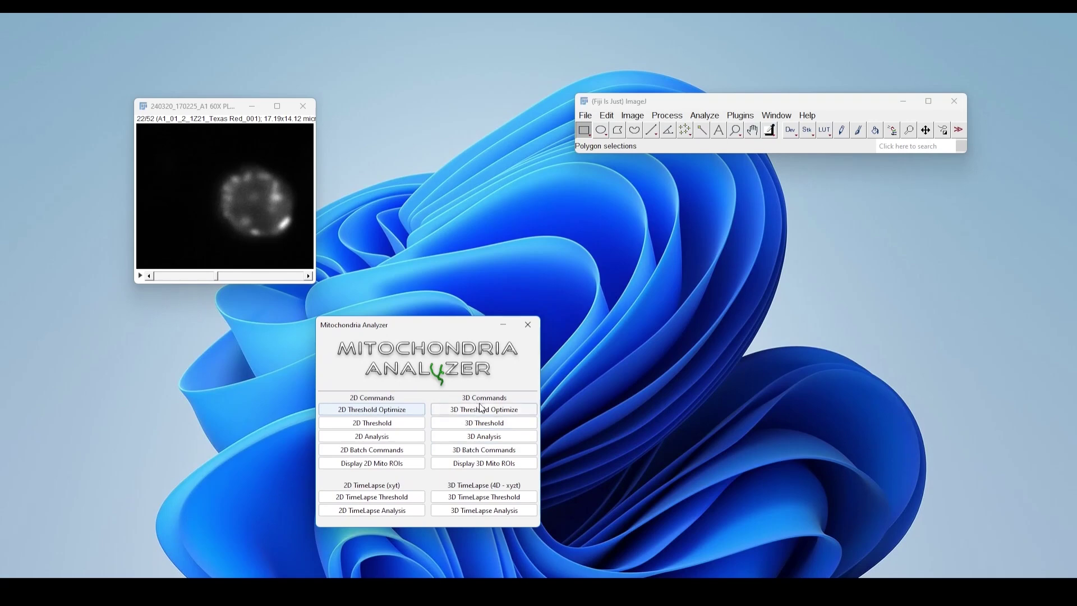
{"action": "left_click_drag", "start_coordinate": [408, 337], "coordinate": [219, 349]}
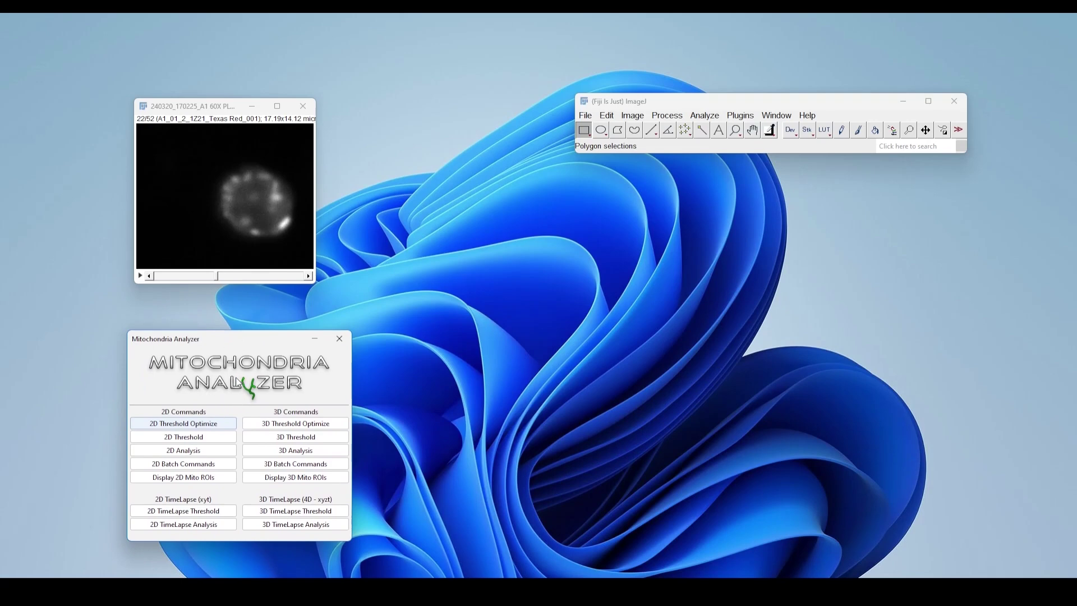
{"action": "left_click_drag", "start_coordinate": [191, 106], "coordinate": [201, 116]}
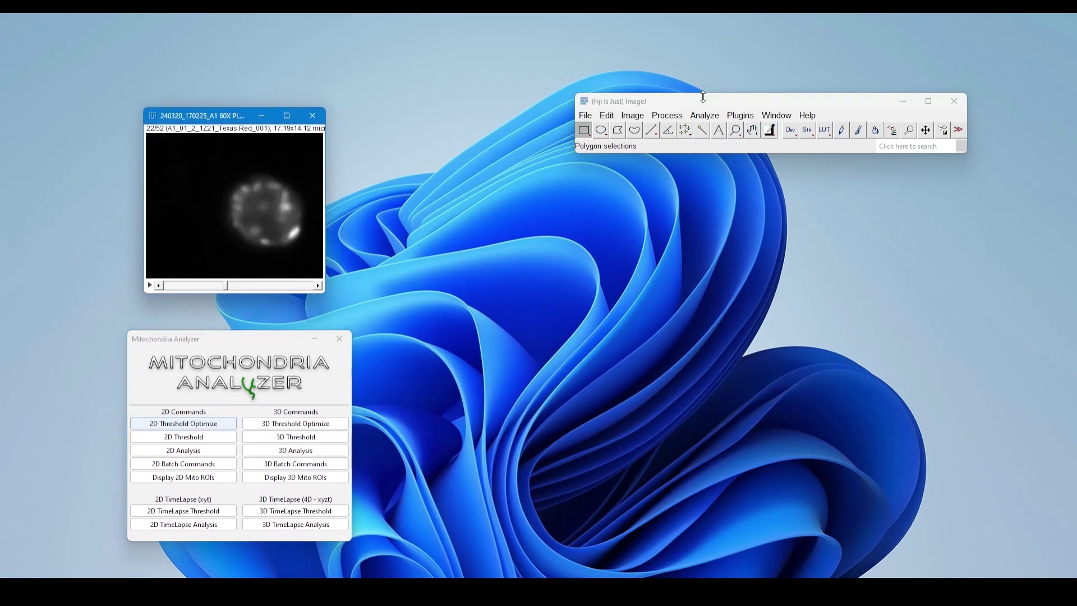
Convert the mitochondria image stack to 8-bit
{"action": "left_click", "coordinate": [680, 121]}
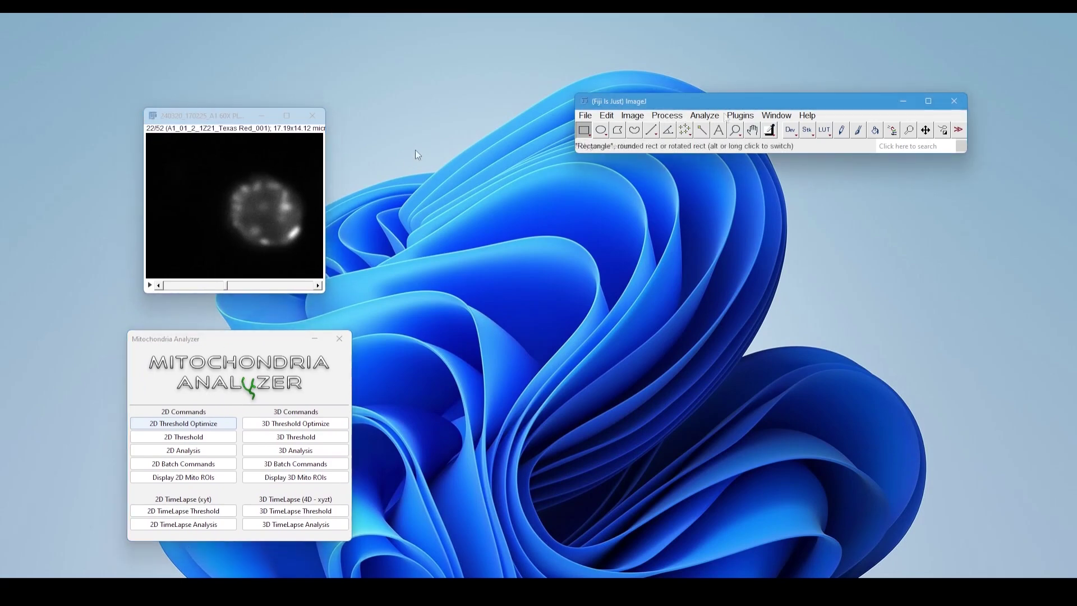
{"action": "left_click", "coordinate": [633, 116]}
{"action": "mouse_move", "coordinate": [673, 129]}
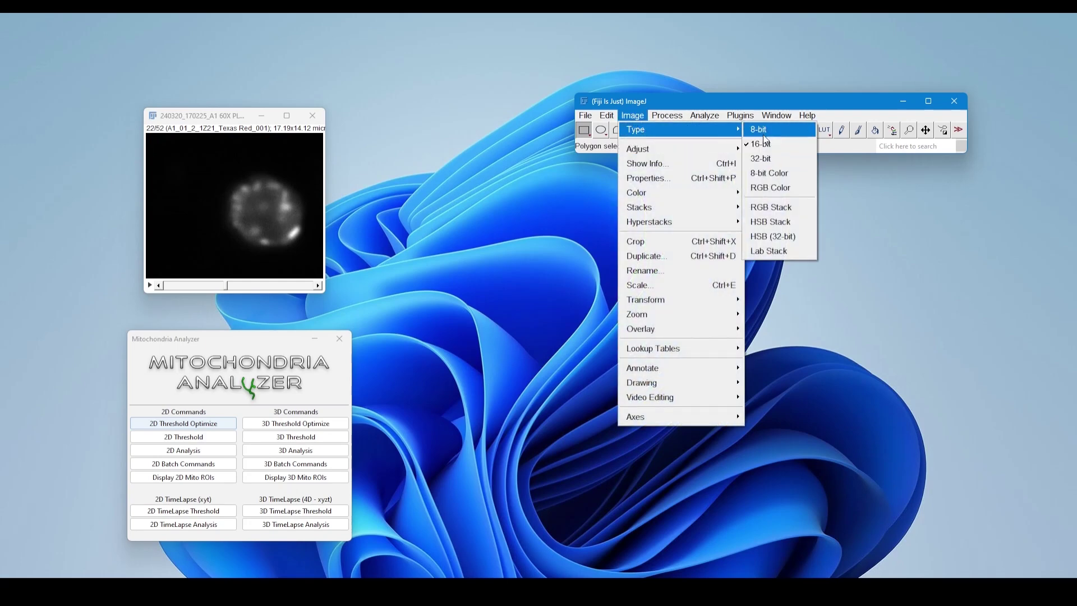
{"action": "left_click", "coordinate": [765, 135]}
Check the stack's pixel-to-micron calibration in Set Scale and accept it as it is
{"action": "left_click", "coordinate": [705, 115]}
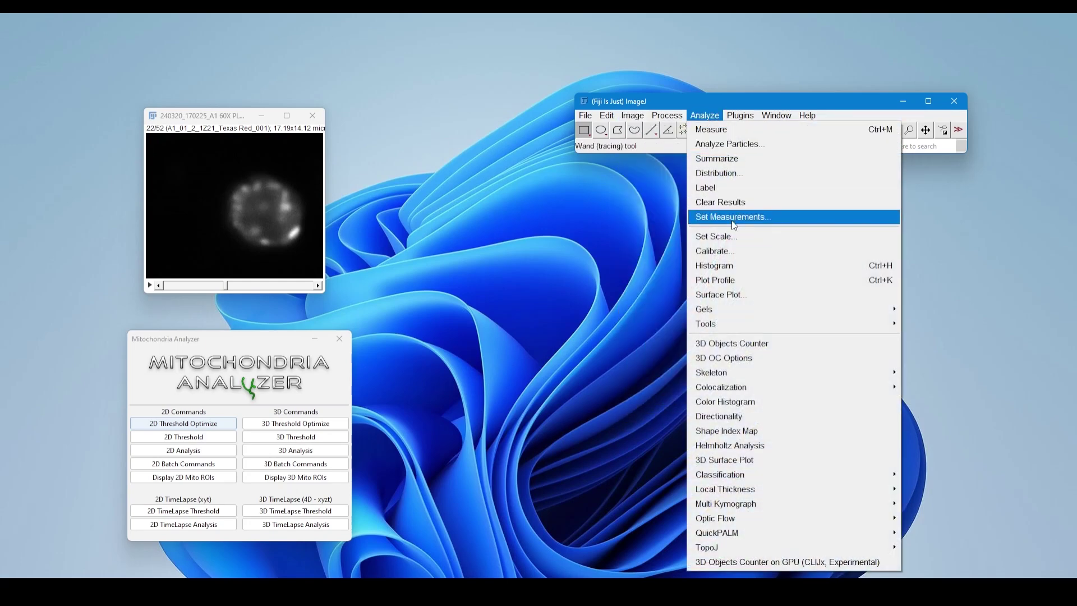
{"action": "left_click", "coordinate": [724, 236]}
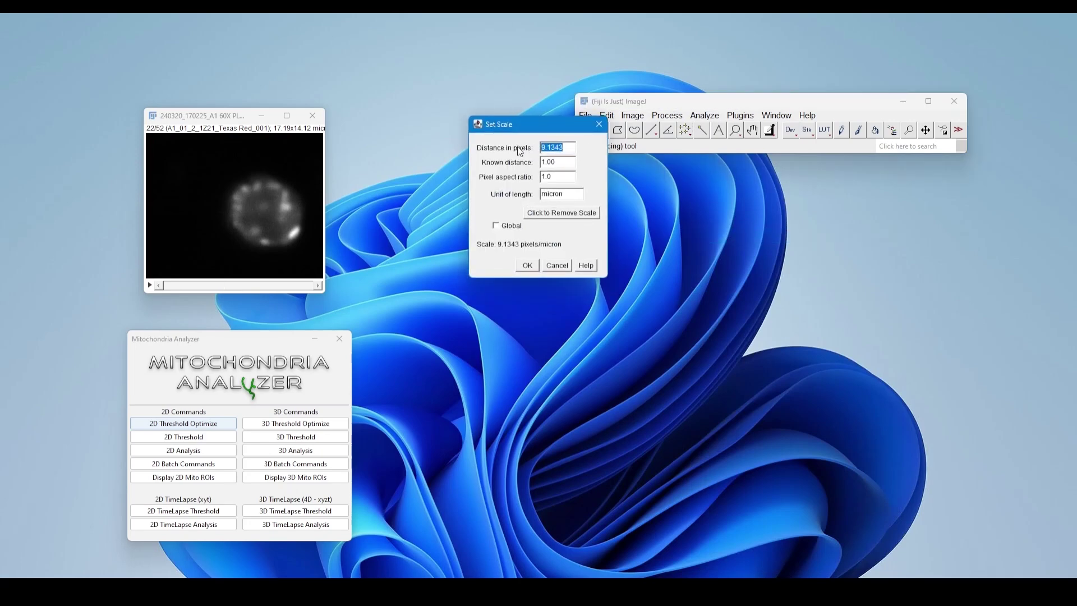
{"action": "left_click", "coordinate": [568, 151]}
{"action": "left_click_drag", "start_coordinate": [484, 135], "coordinate": [374, 146]}
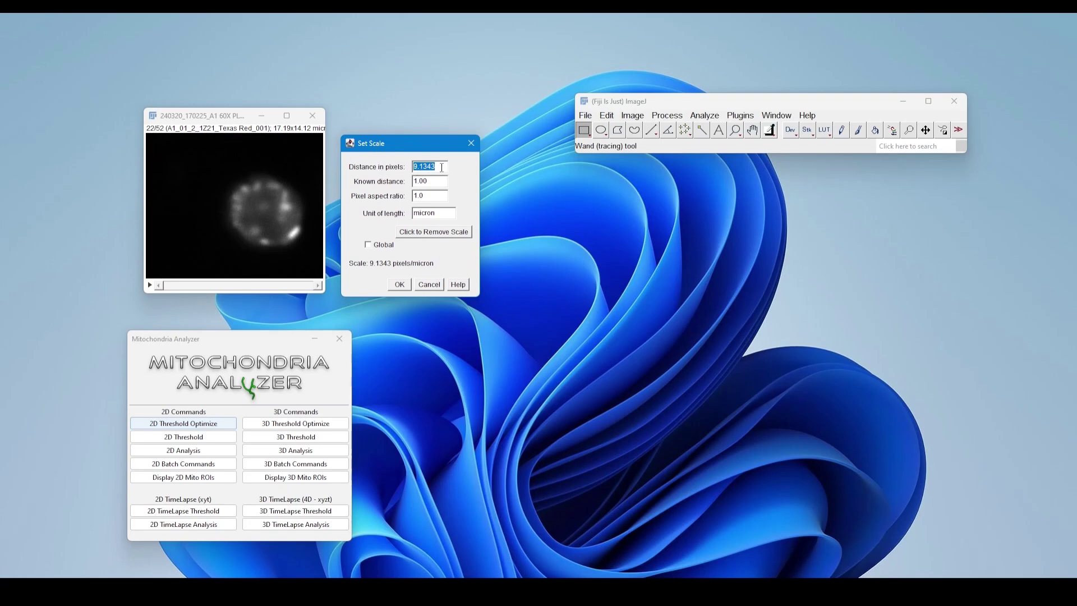
{"action": "left_click_drag", "start_coordinate": [433, 215], "coordinate": [420, 213]}
{"action": "left_click", "coordinate": [399, 284]}
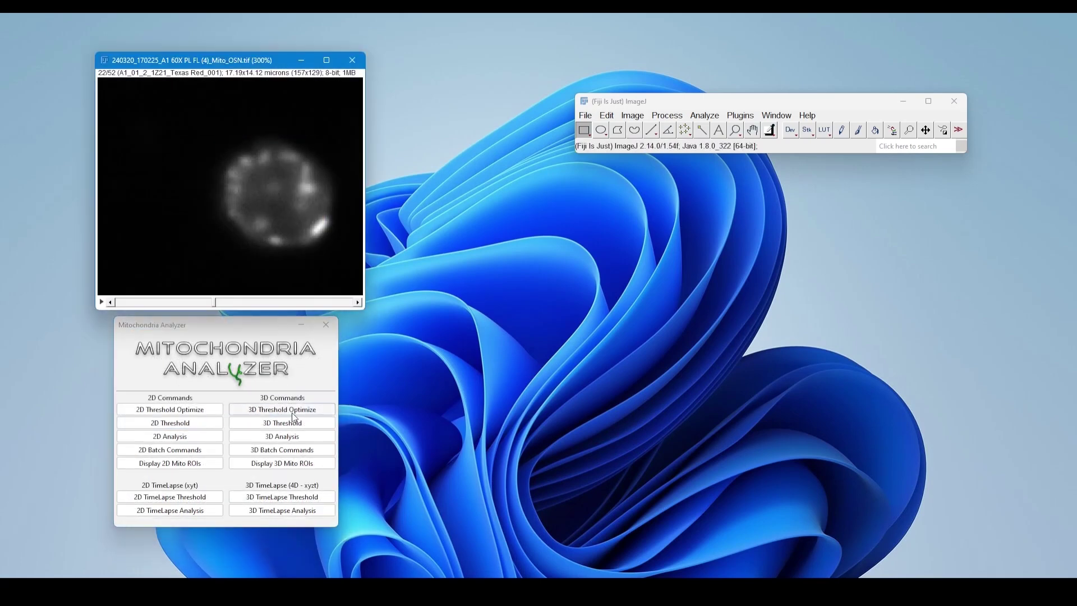
Run a 3D Threshold with Sigma Filter Plus and Enhance Local Contrast off, .13 entered for the block size, and comparison to the original enabled
{"action": "left_click", "coordinate": [294, 423]}
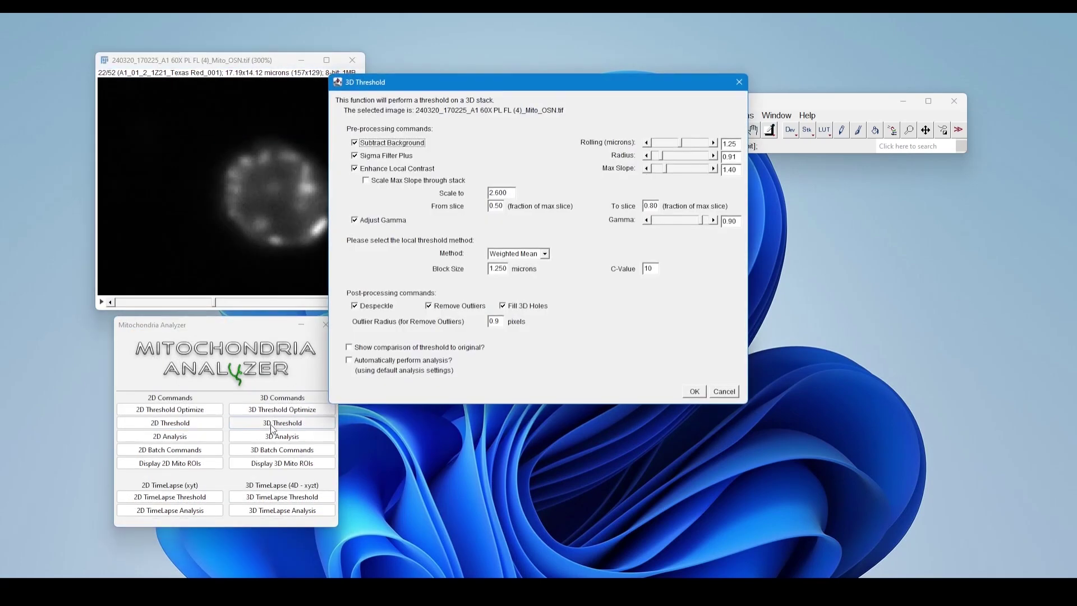
{"action": "left_click", "coordinate": [370, 170]}
{"action": "left_click", "coordinate": [373, 157]}
{"action": "left_click", "coordinate": [728, 144]}
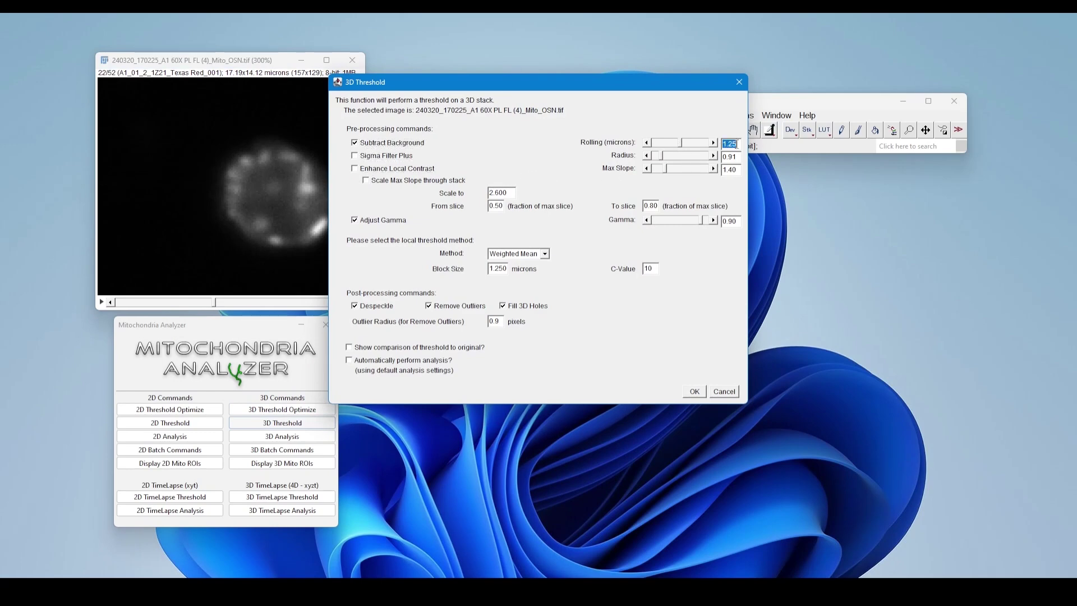
{"action": "left_click", "coordinate": [502, 270]}
{"action": "left_click", "coordinate": [497, 268]}
{"action": "type", "text": ".13"}
{"action": "left_click", "coordinate": [373, 351]}
{"action": "left_click", "coordinate": [693, 391]}
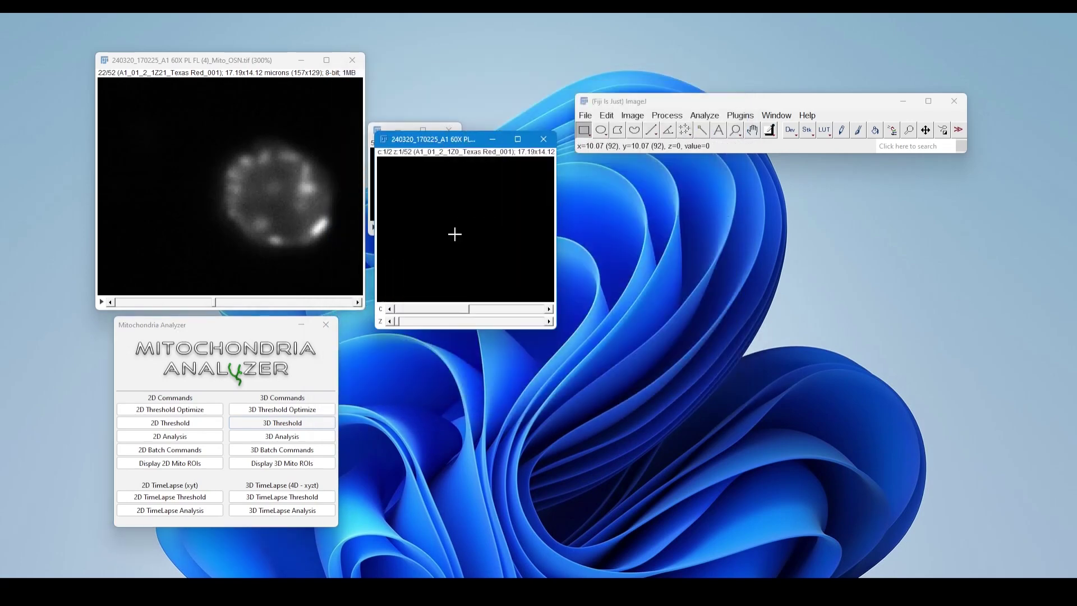
Examine slice 22 of the threshold comparison stack, switching between its two channels
{"action": "left_click_drag", "start_coordinate": [401, 397], "coordinate": [486, 392]}
{"action": "key", "text": "period"}
{"action": "key", "text": "comma"}
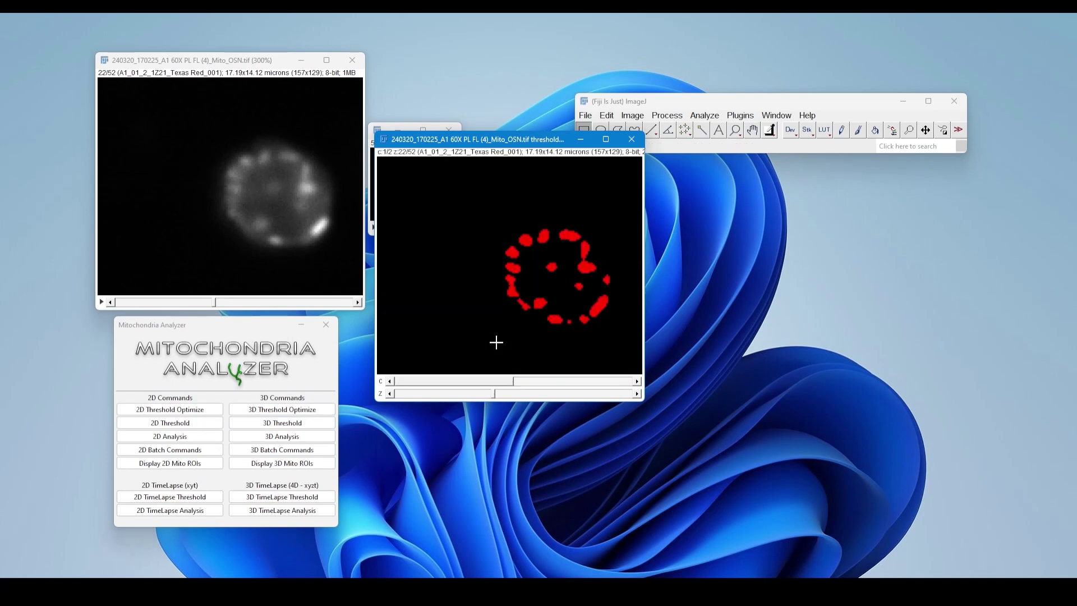
Compare the threshold with the original around slice 22 and close the comparison stack
{"action": "key", "text": "period"}
{"action": "key", "text": "comma"}
{"action": "scroll", "coordinate": [496, 341], "scroll_direction": "down", "scroll_amount": 1}
{"action": "key", "text": "period"}
{"action": "left_click", "coordinate": [631, 139]}
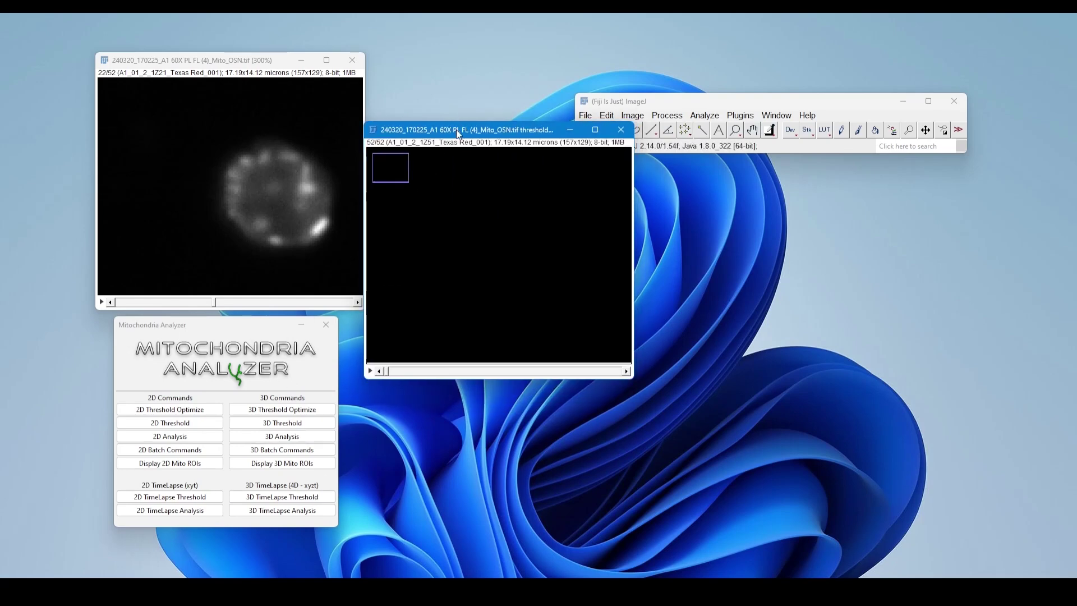
Display the 3D mito ROIs of the thresholded stack and select all objects in RoiManager3D
{"action": "left_click", "coordinate": [303, 464]}
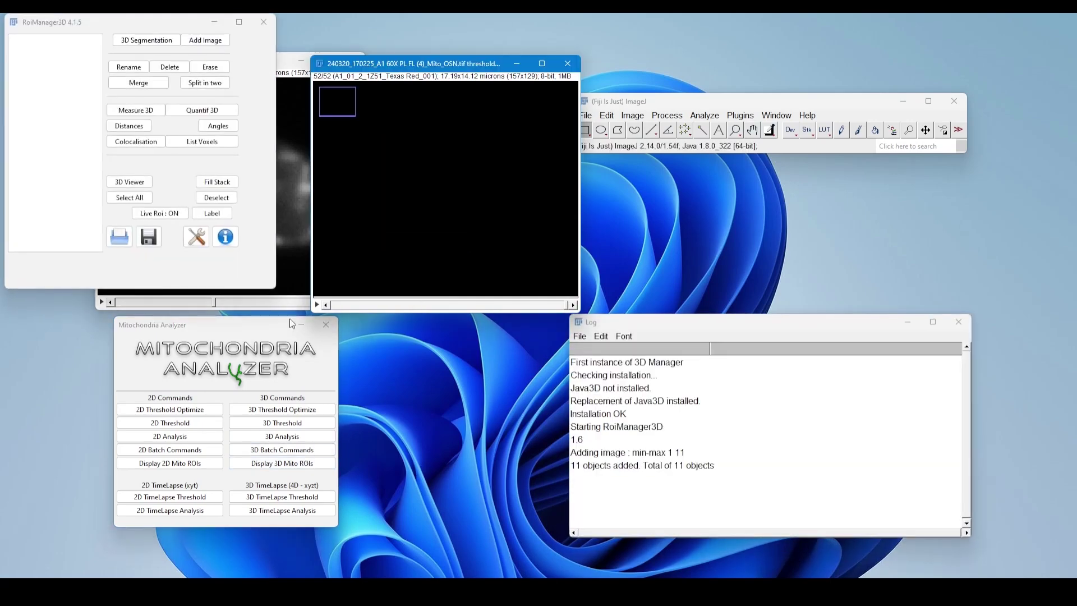
{"action": "left_click_drag", "start_coordinate": [177, 27], "coordinate": [300, 194]}
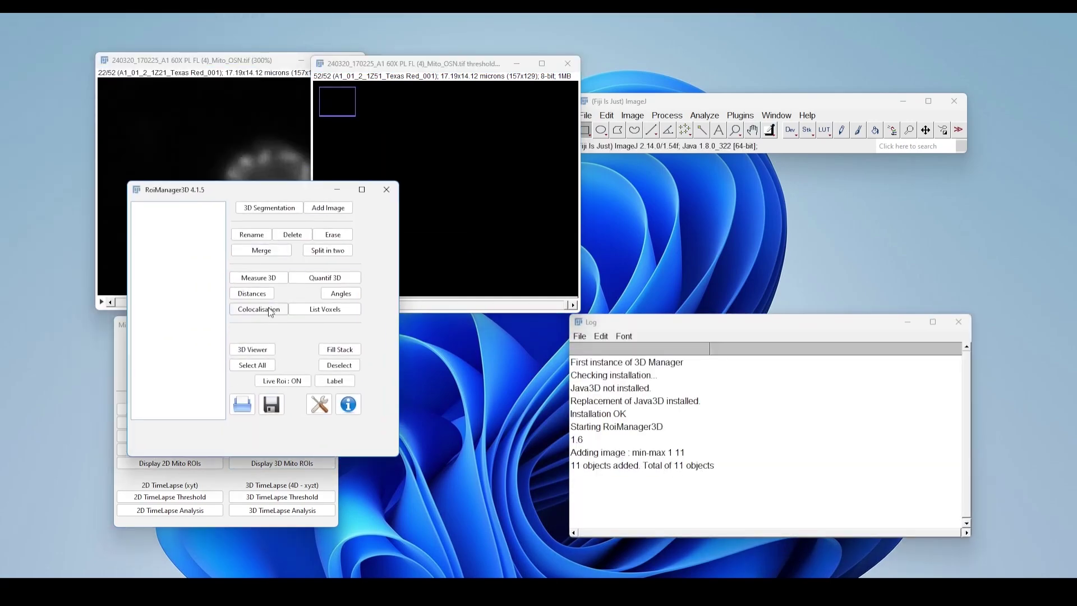
{"action": "left_click", "coordinate": [251, 367]}
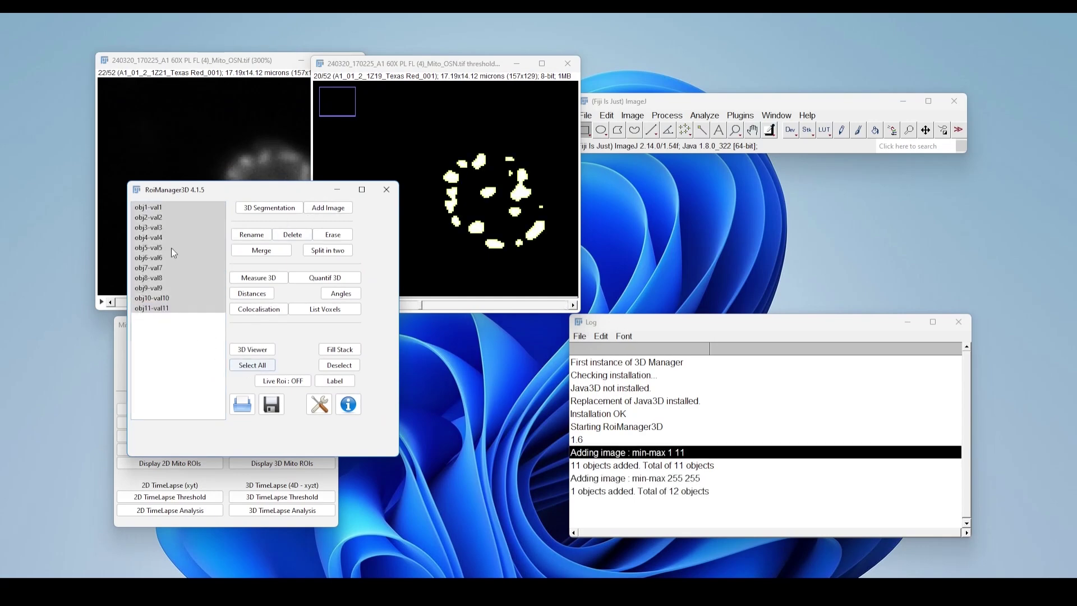
Lay out the windows clear of each other and view all selected mitochondria objects in the 3D Viewer, rotating the model
{"action": "left_click_drag", "start_coordinate": [290, 183], "coordinate": [225, 184]}
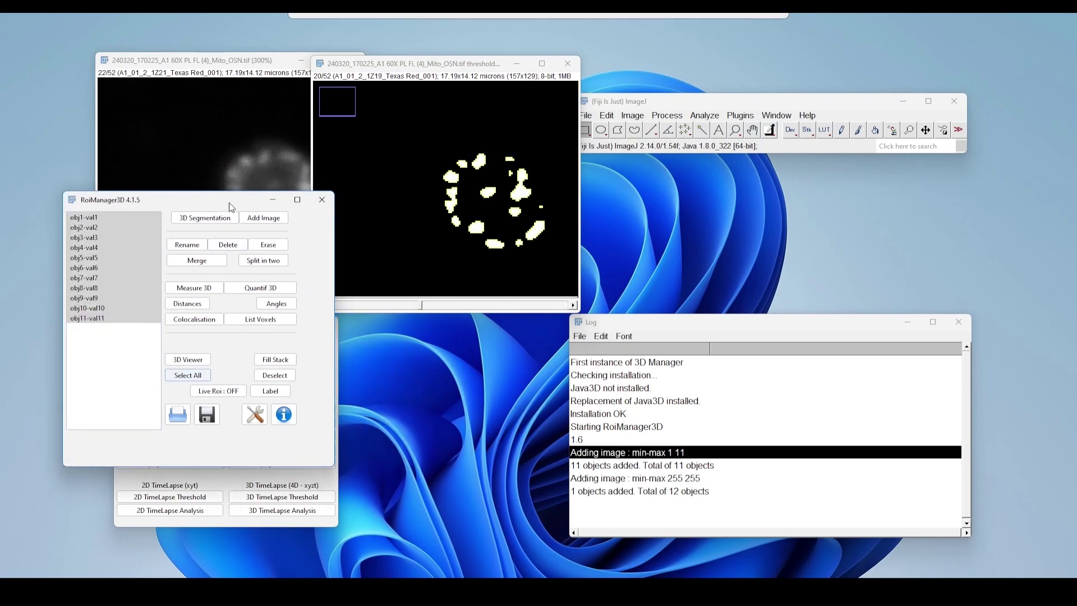
{"action": "left_click_drag", "start_coordinate": [395, 69], "coordinate": [462, 157]}
{"action": "left_click", "coordinate": [187, 350]}
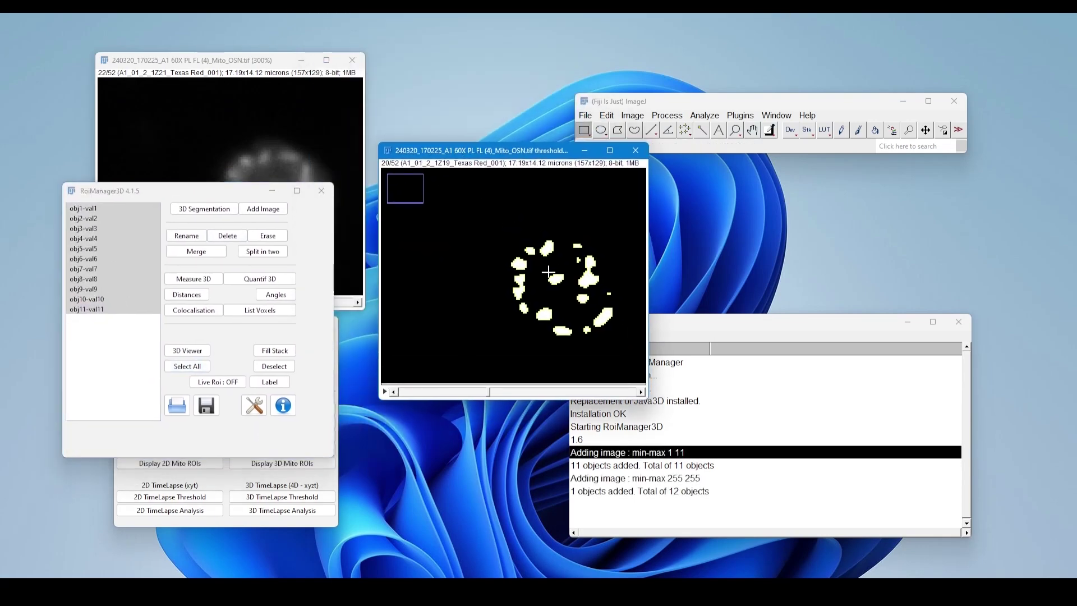
{"action": "left_click_drag", "start_coordinate": [154, 280], "coordinate": [166, 253]}
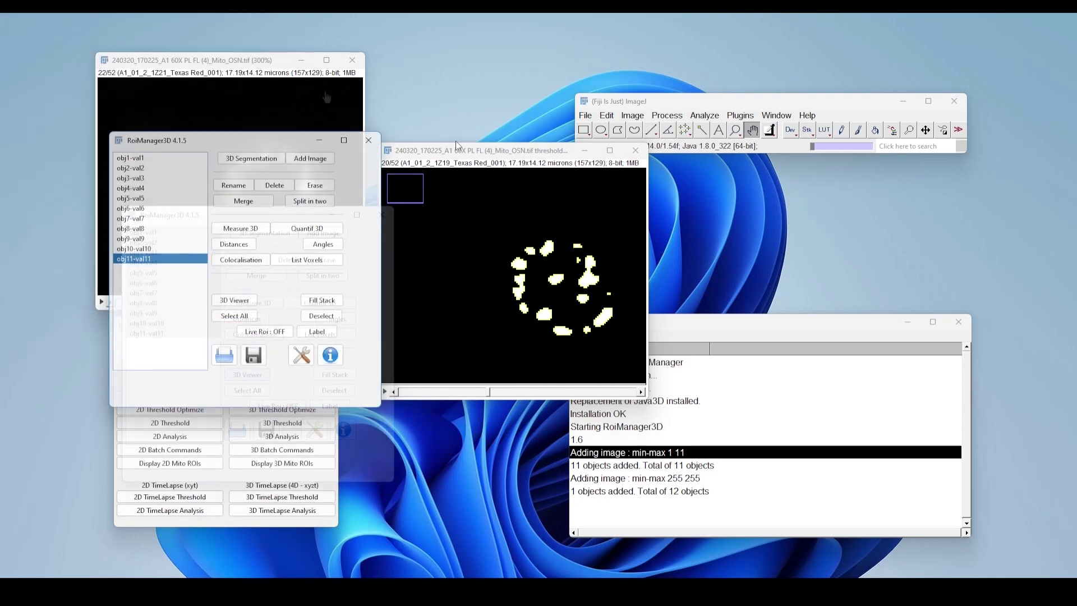
Select all objects with Live Roi on, turn Live Roi off again, and browse their outlines through the thresholded stack's slices
{"action": "left_click_drag", "start_coordinate": [457, 151], "coordinate": [516, 122]}
{"action": "scroll", "coordinate": [580, 262], "scroll_direction": "up", "scroll_amount": 2}
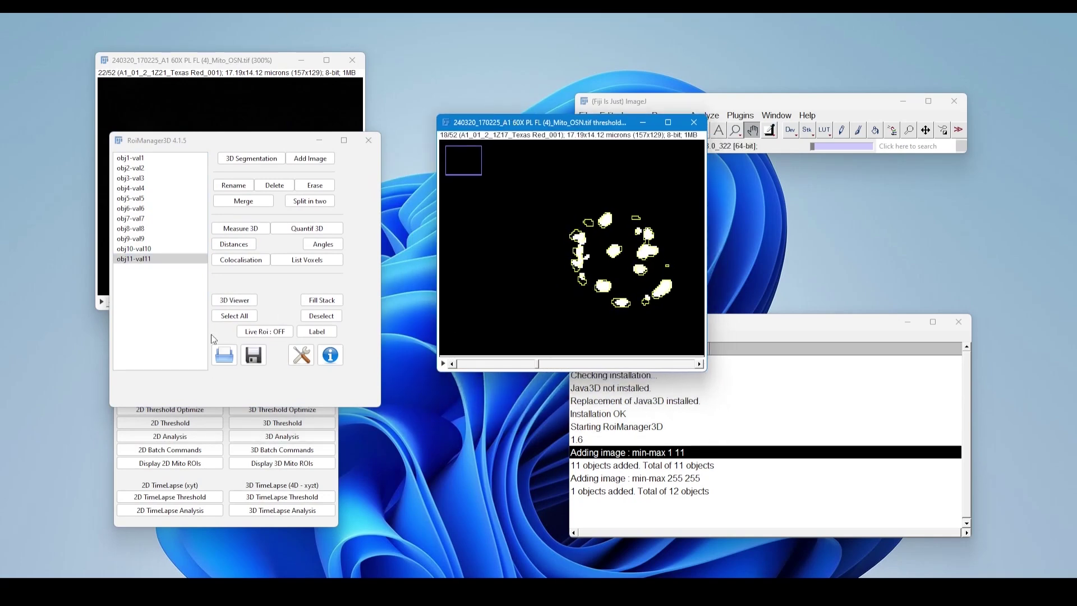
{"action": "left_click", "coordinate": [277, 331]}
{"action": "left_click", "coordinate": [235, 315]}
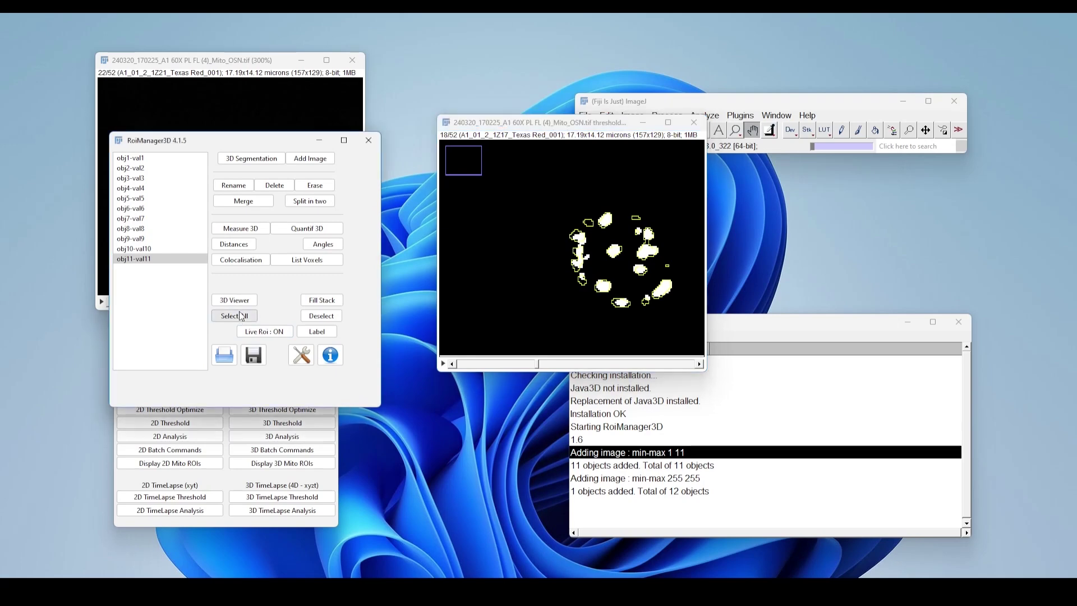
{"action": "left_click", "coordinate": [280, 334]}
{"action": "scroll", "coordinate": [519, 284], "scroll_direction": "up", "scroll_amount": 3}
{"action": "scroll", "coordinate": [521, 285], "scroll_direction": "down", "scroll_amount": 3}
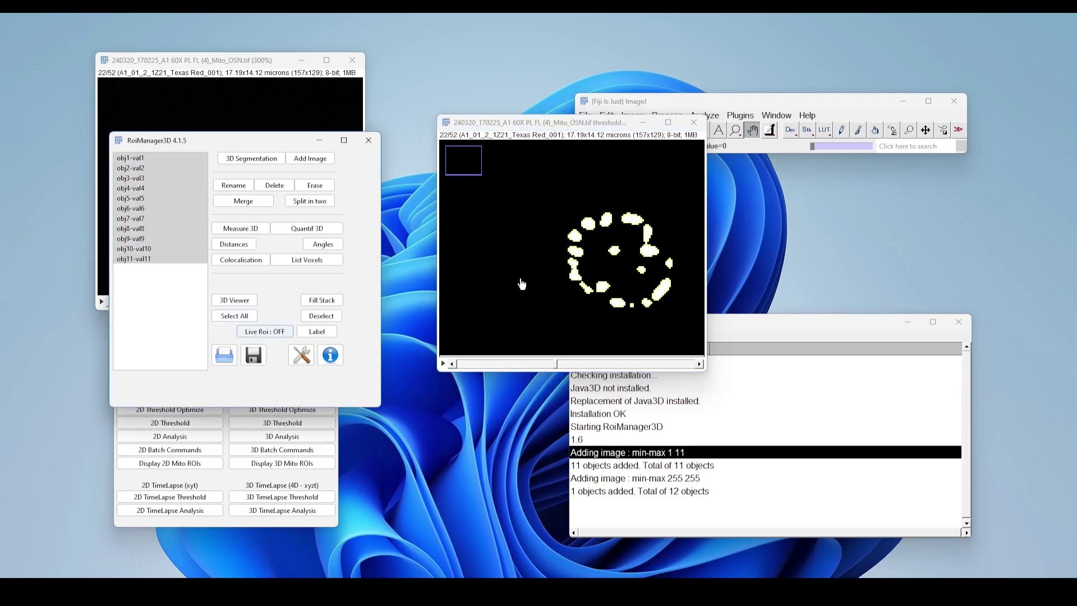
Select the last object, all objects and then none in the 3D object list, checking the outlines across the slices
{"action": "left_click", "coordinate": [160, 273]}
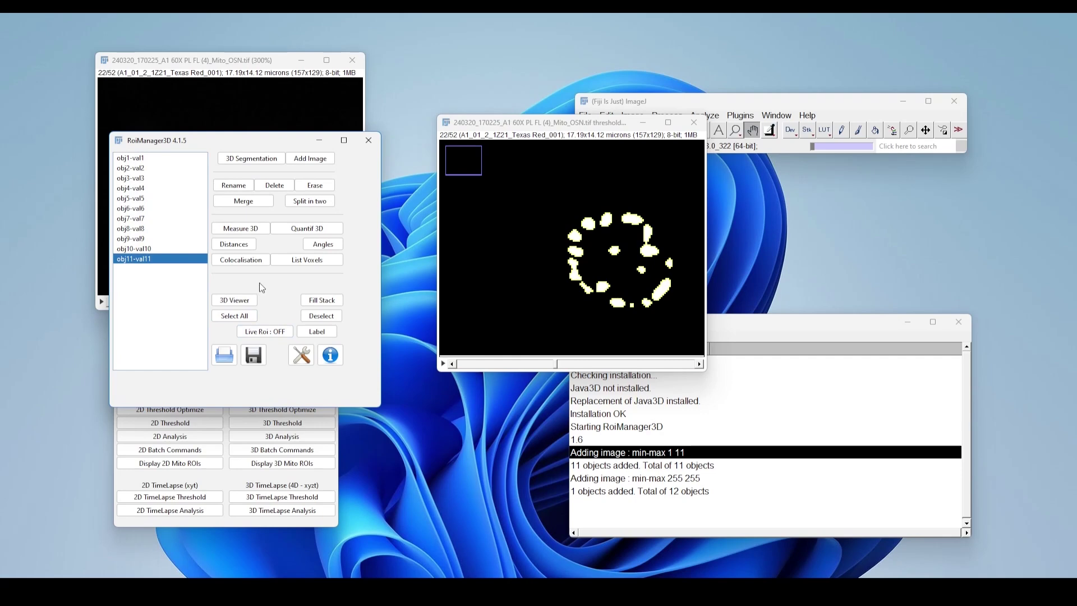
{"action": "left_click", "coordinate": [235, 315]}
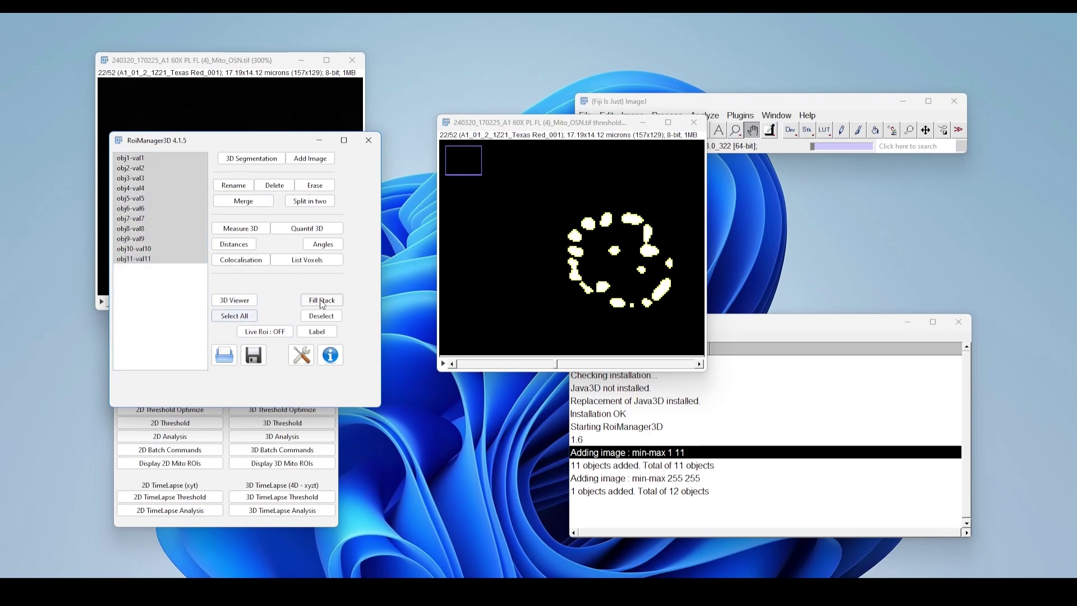
{"action": "left_click", "coordinate": [322, 316]}
{"action": "left_click", "coordinate": [545, 286]}
{"action": "scroll", "coordinate": [544, 286], "scroll_direction": "up", "scroll_amount": 4}
{"action": "scroll", "coordinate": [547, 286], "scroll_direction": "down", "scroll_amount": 4}
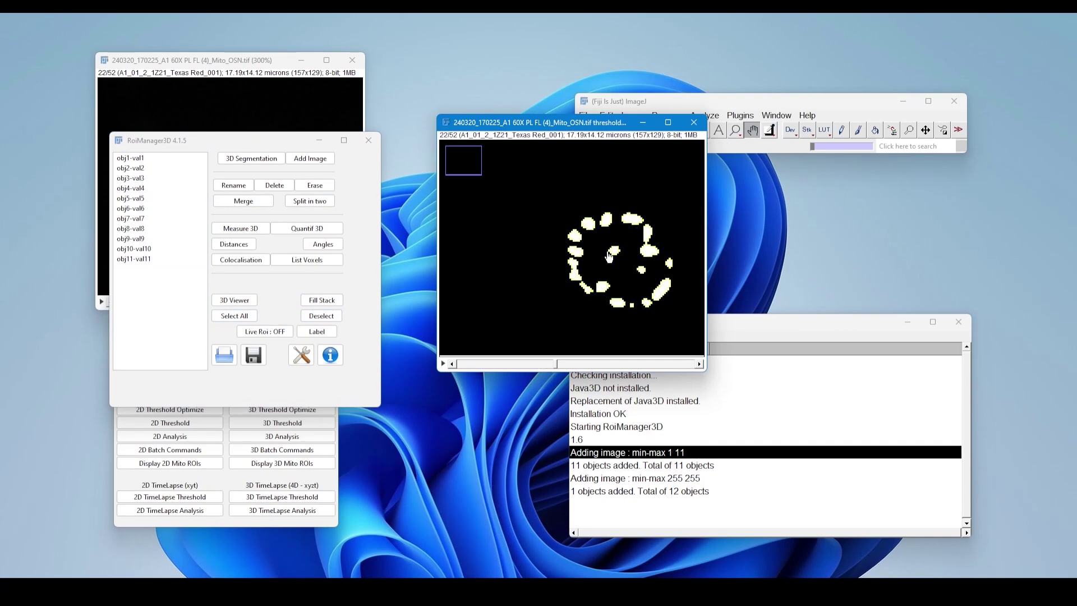
Measure the 3D distances between obj1-val1 and obj6-val6, and enlarge the results table to read its columns
{"action": "left_click", "coordinate": [150, 159]}
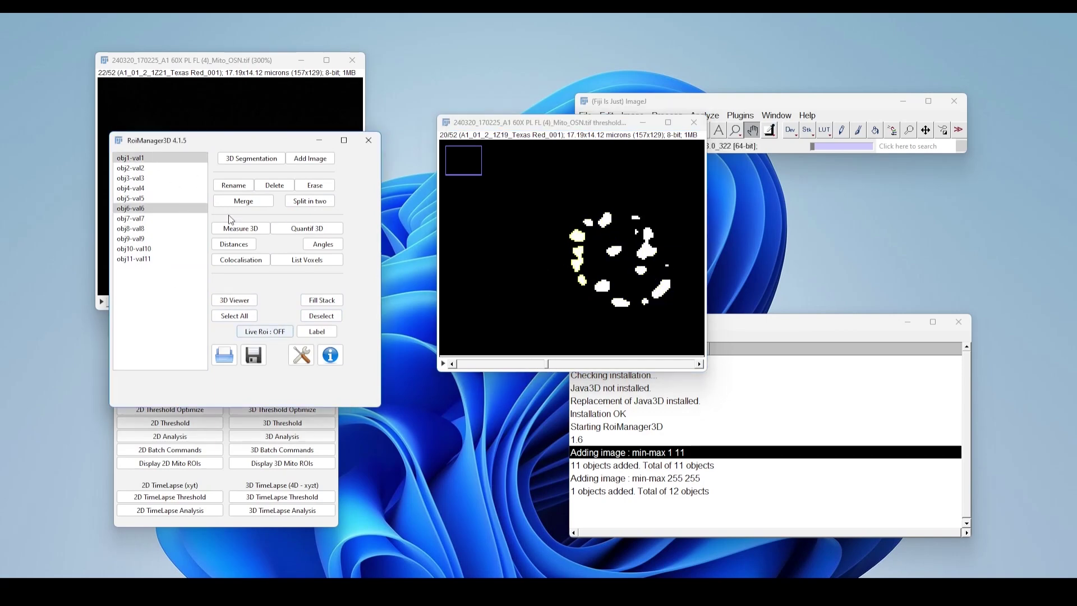
{"action": "left_click", "coordinate": [248, 246]}
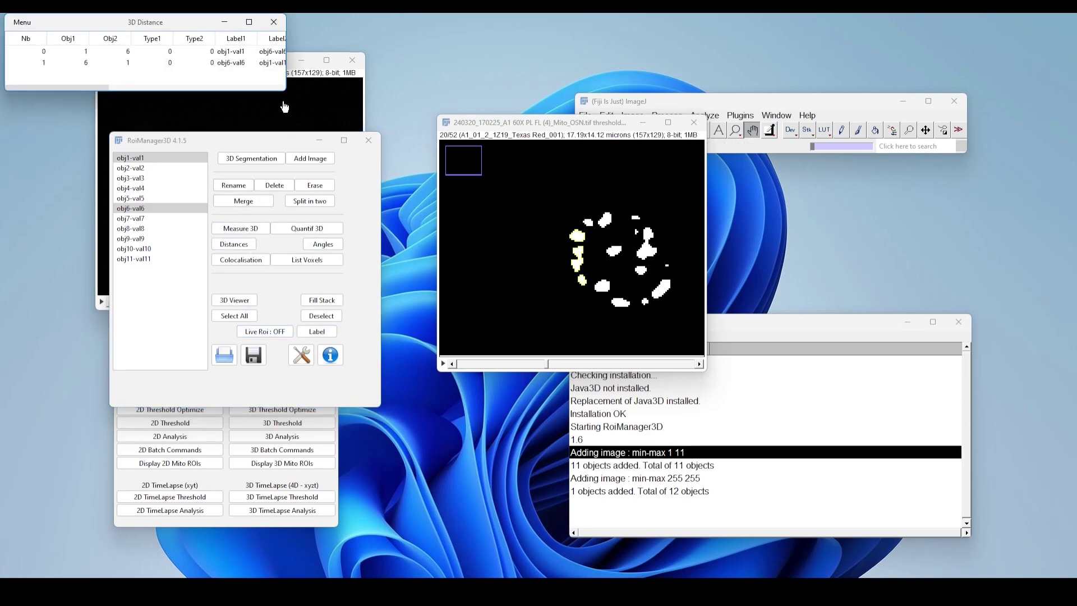
{"action": "left_click_drag", "start_coordinate": [286, 93], "coordinate": [808, 201]}
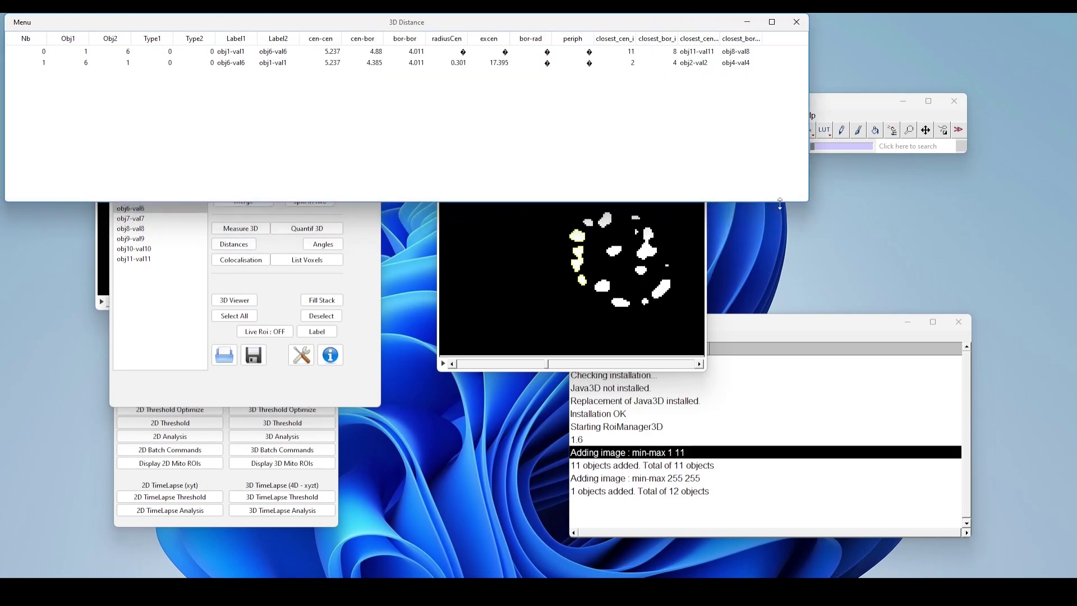
{"action": "left_click_drag", "start_coordinate": [45, 55], "coordinate": [103, 65]}
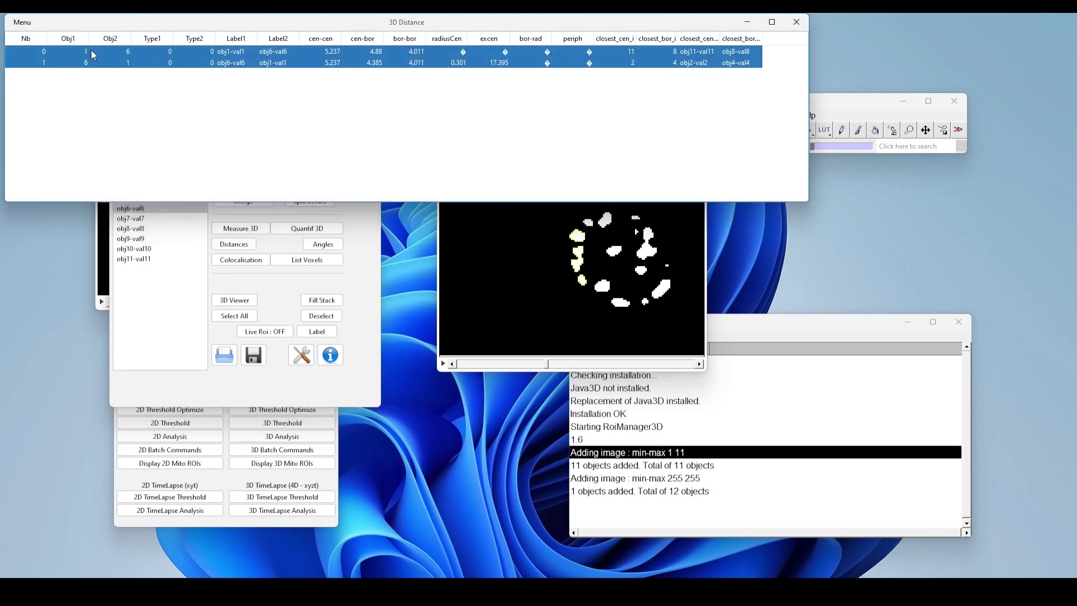
{"action": "left_click", "coordinate": [80, 52]}
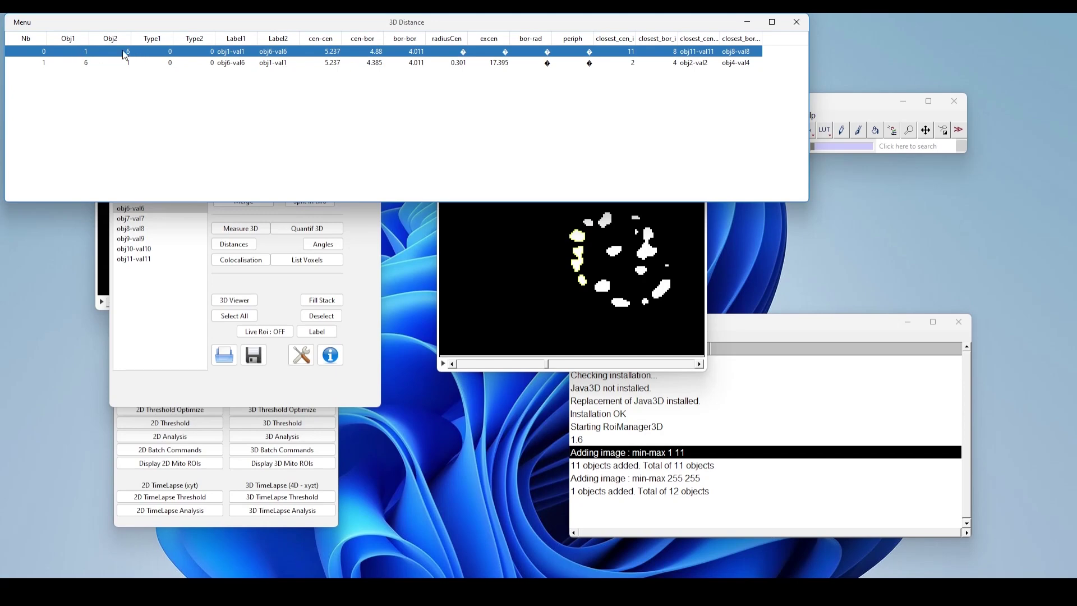
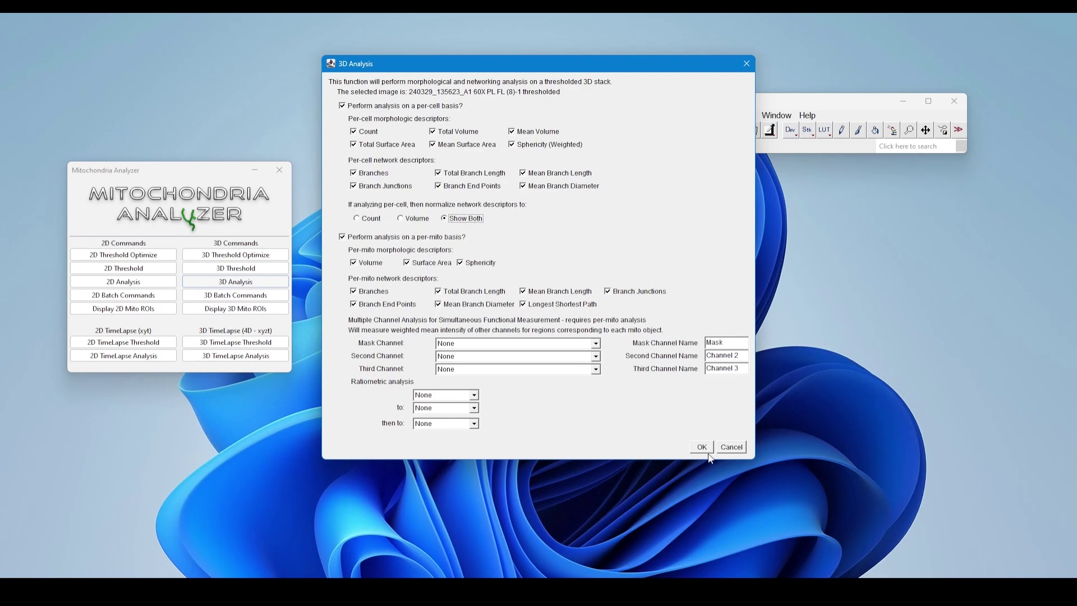
Run the 3D Analysis per cell and per mito with normalization set to Show Both, close the log, and place both result tables side by side
{"action": "left_click", "coordinate": [704, 448]}
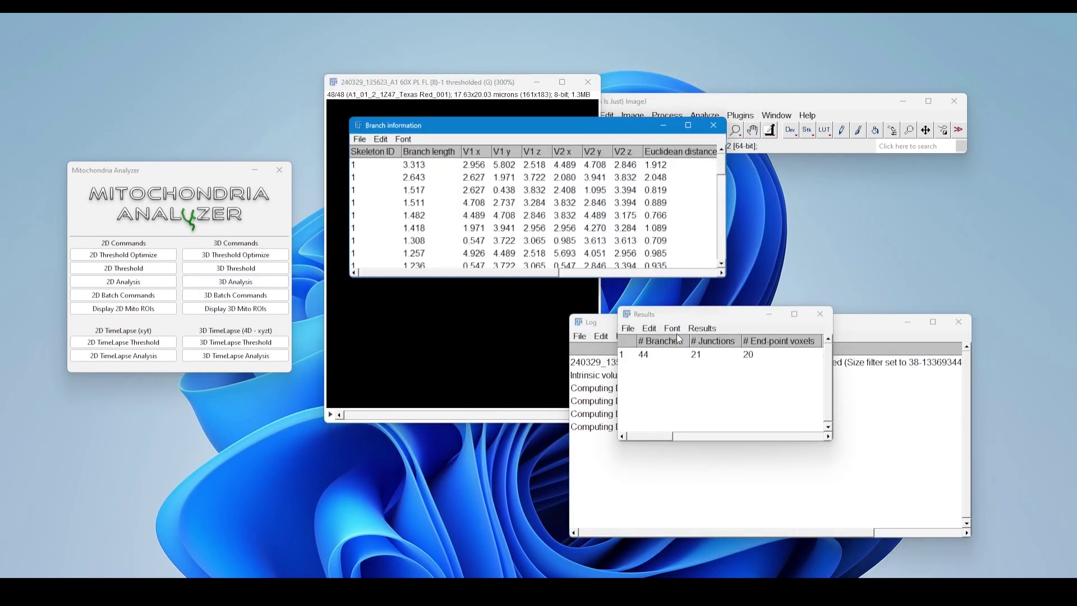
{"action": "left_click_drag", "start_coordinate": [510, 130], "coordinate": [193, 129]}
{"action": "left_click", "coordinate": [958, 322]}
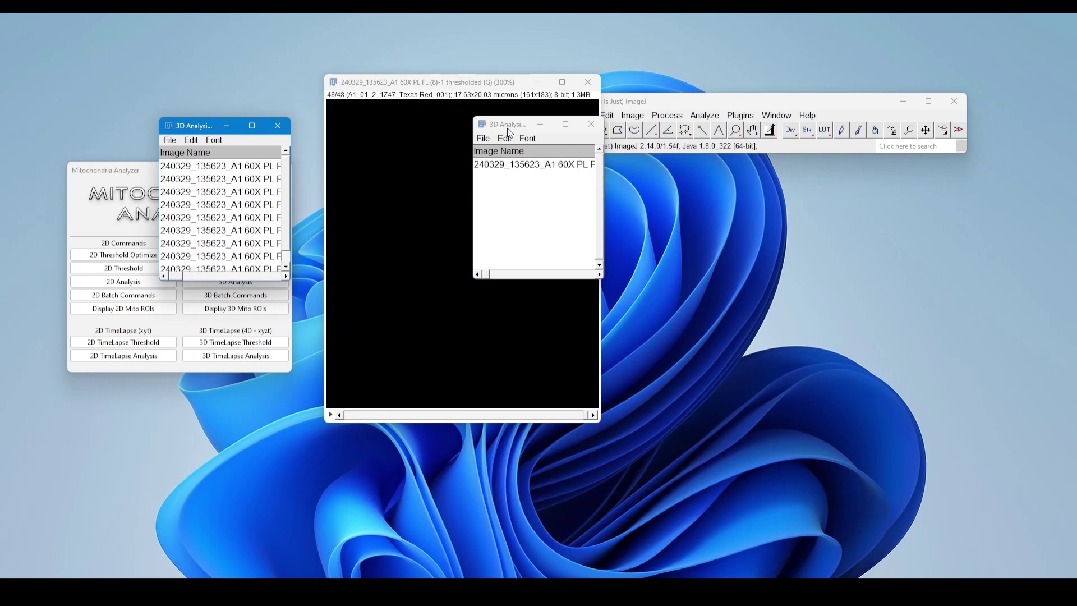
{"action": "left_click_drag", "start_coordinate": [508, 128], "coordinate": [1071, 291]}
{"action": "left_click", "coordinate": [87, 215]}
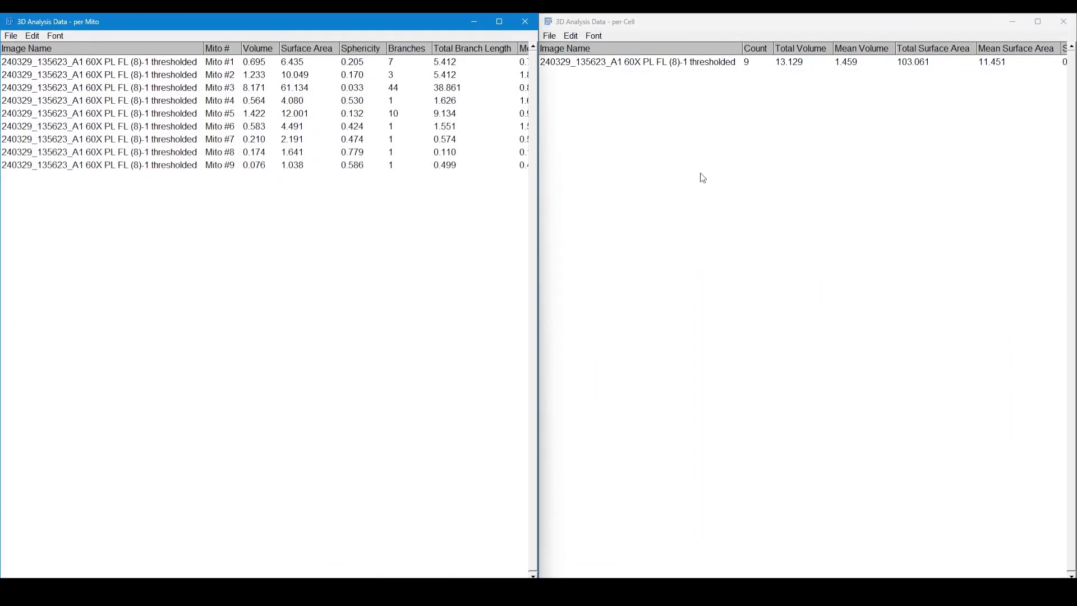
Examine the per-cell row and the per-mito rows, including the volume, surface area, sphericity and branch columns
{"action": "left_click", "coordinate": [590, 154]}
{"action": "left_click", "coordinate": [615, 61]}
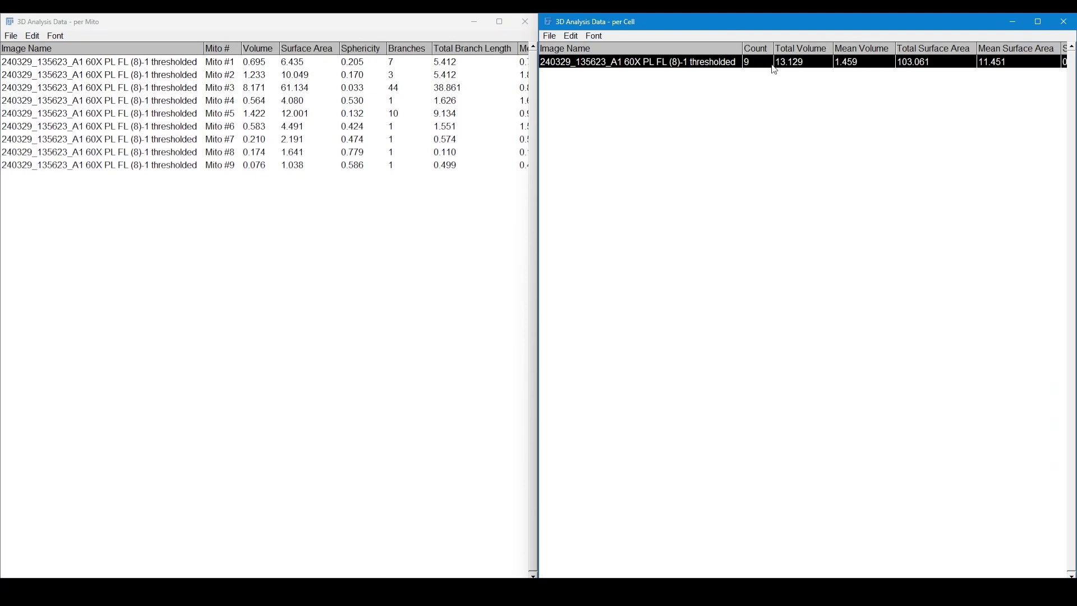
{"action": "left_click", "coordinate": [196, 89]}
{"action": "left_click_drag", "start_coordinate": [216, 218], "coordinate": [203, 61]}
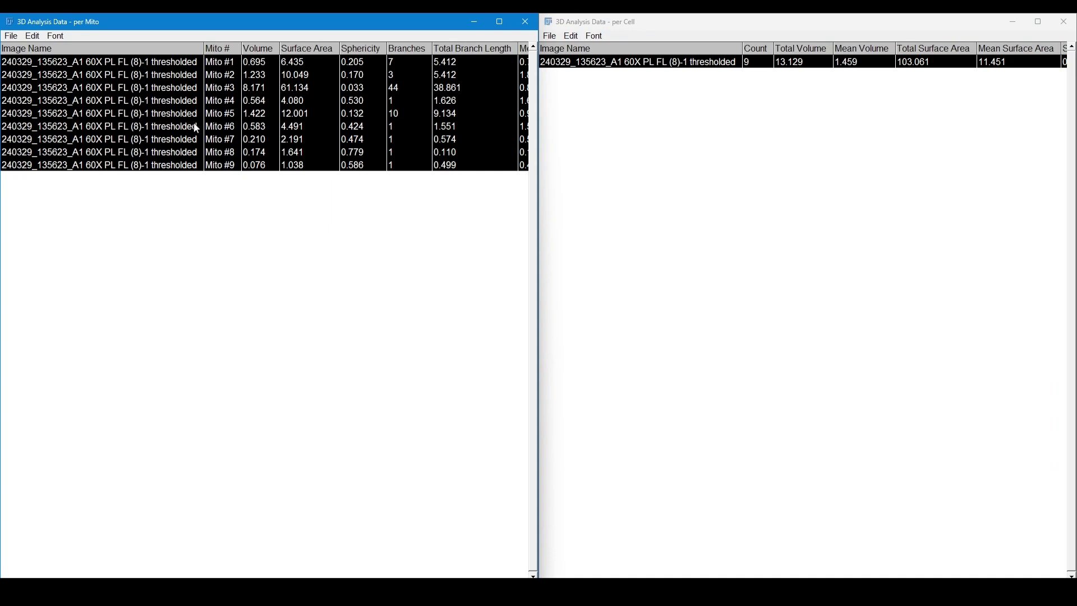
{"action": "left_click", "coordinate": [273, 74]}
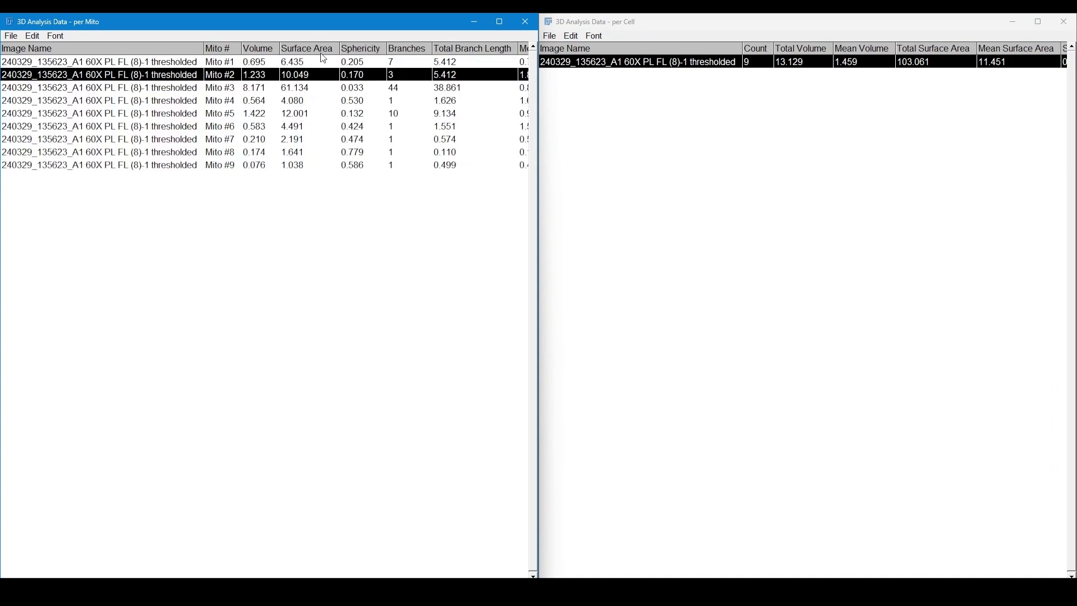
{"action": "scroll", "coordinate": [264, 112], "scroll_direction": "right", "scroll_amount": 15}
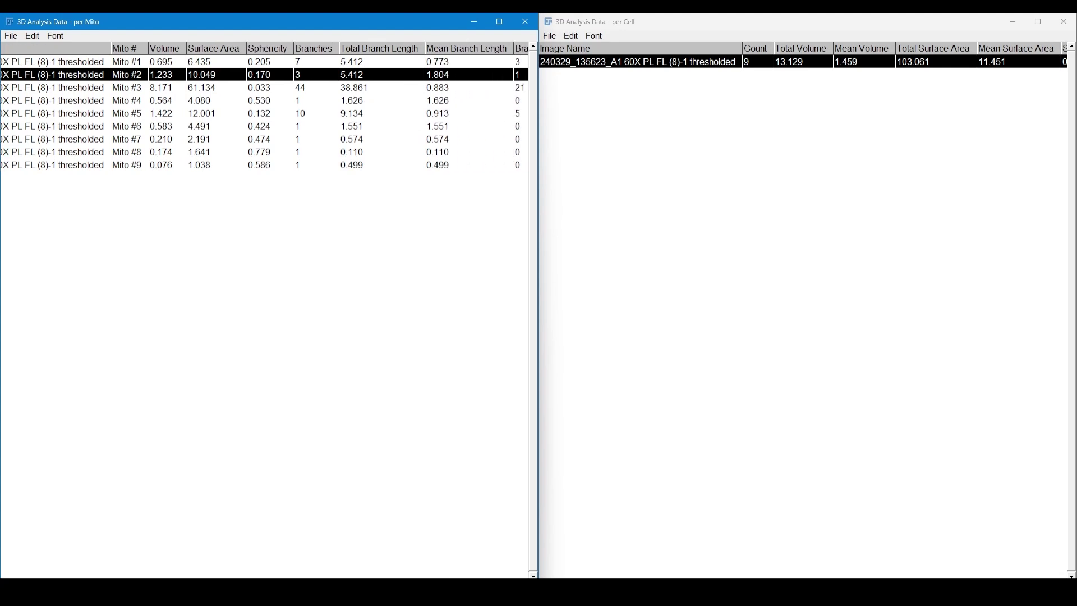
{"action": "scroll", "coordinate": [264, 112], "scroll_direction": "left", "scroll_amount": 9}
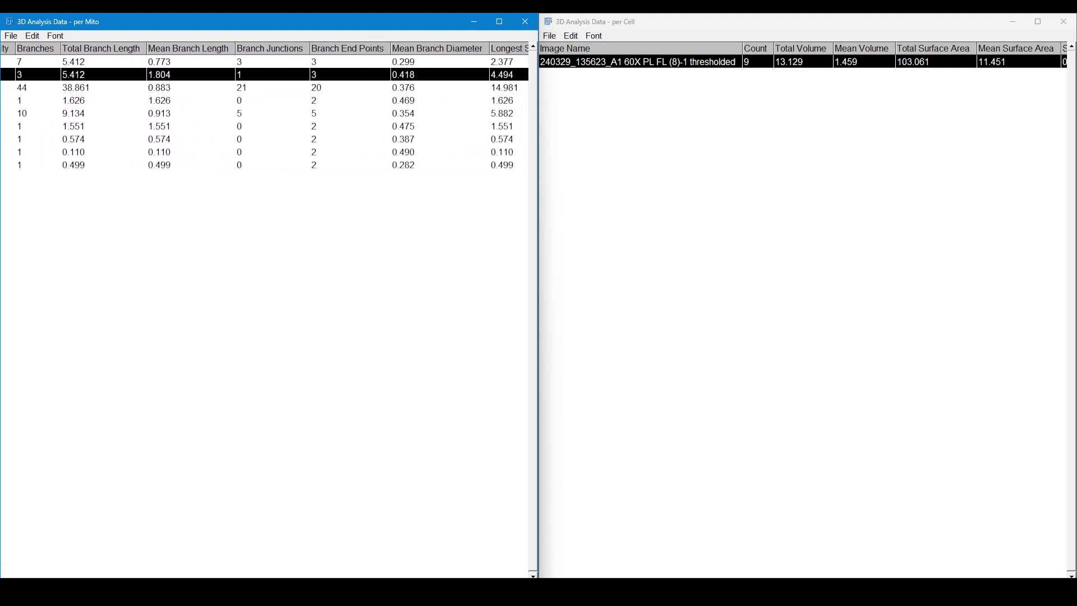
{"action": "scroll", "coordinate": [265, 112], "scroll_direction": "right", "scroll_amount": 8}
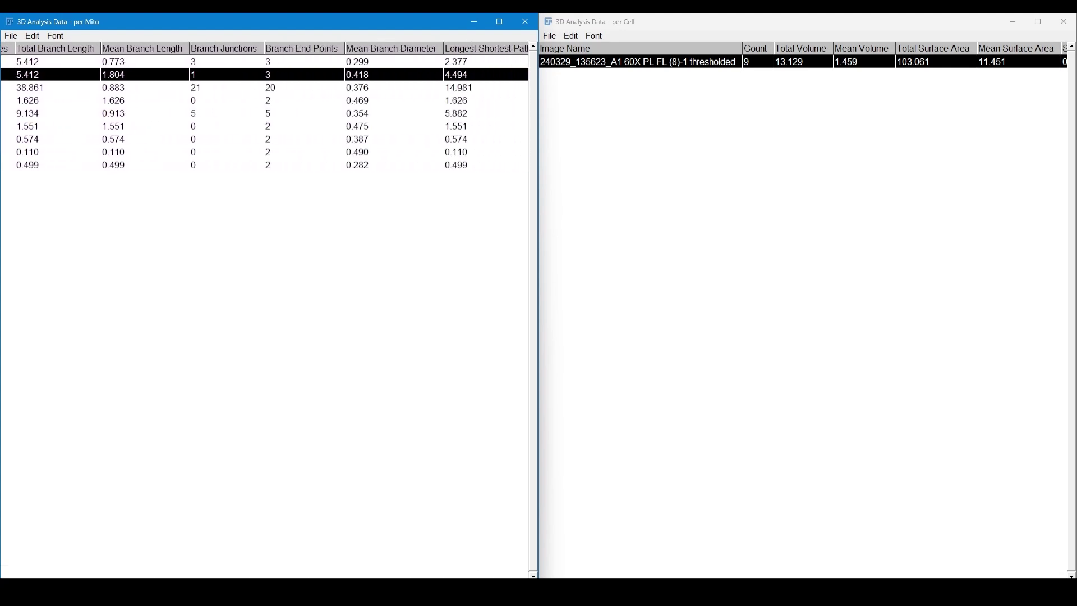
Review the per-cell table's network descriptors, including the values normalized per mito and per volume, and return to its first columns
{"action": "scroll", "coordinate": [802, 168], "scroll_direction": "right", "scroll_amount": 14}
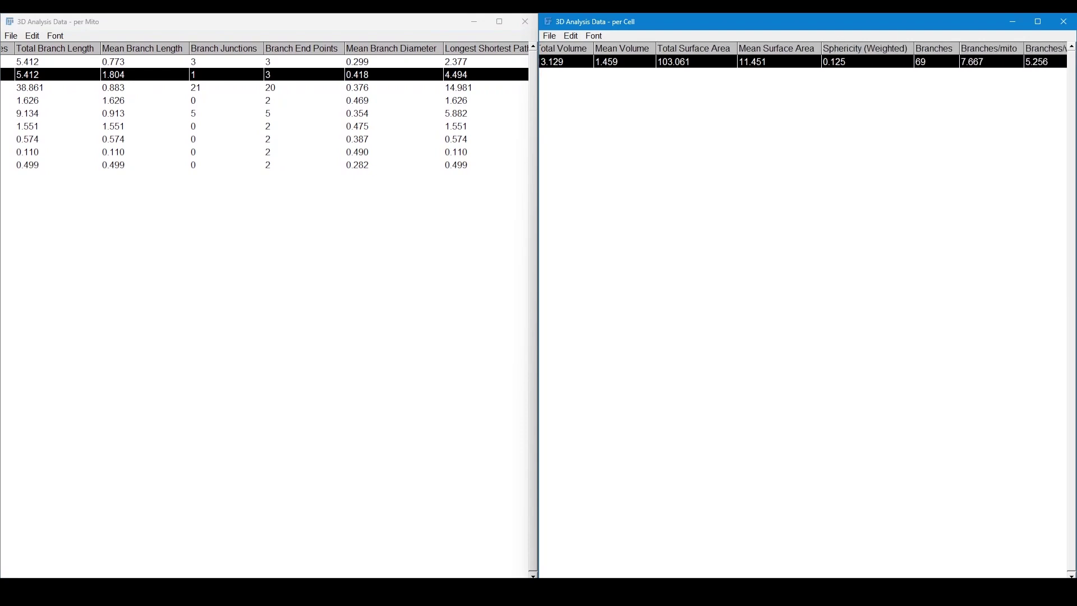
{"action": "scroll", "coordinate": [824, 324], "scroll_direction": "right", "scroll_amount": 2}
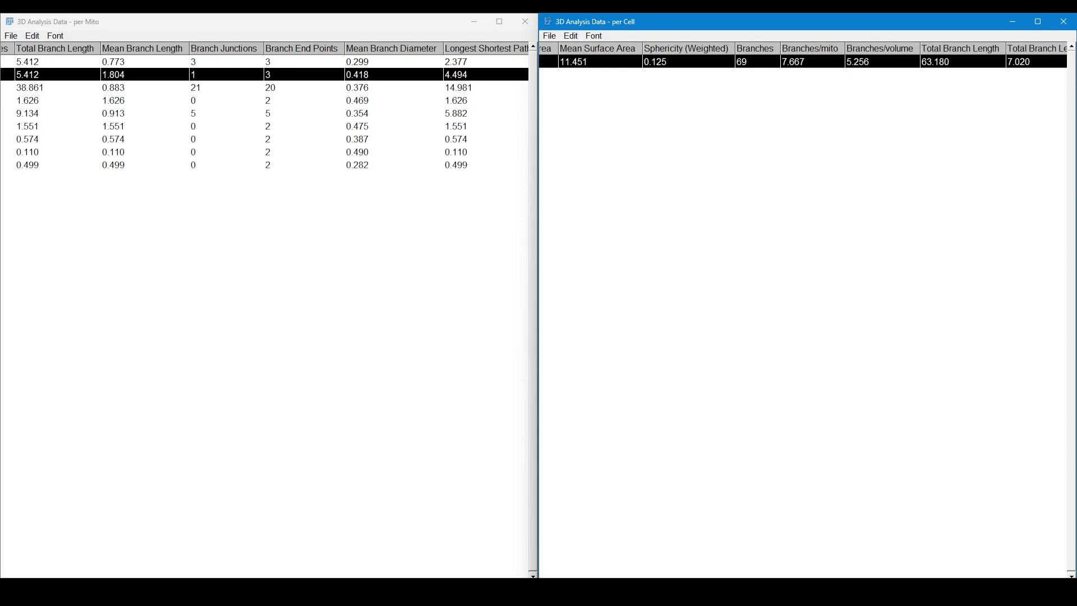
{"action": "scroll", "coordinate": [802, 314], "scroll_direction": "right", "scroll_amount": 10}
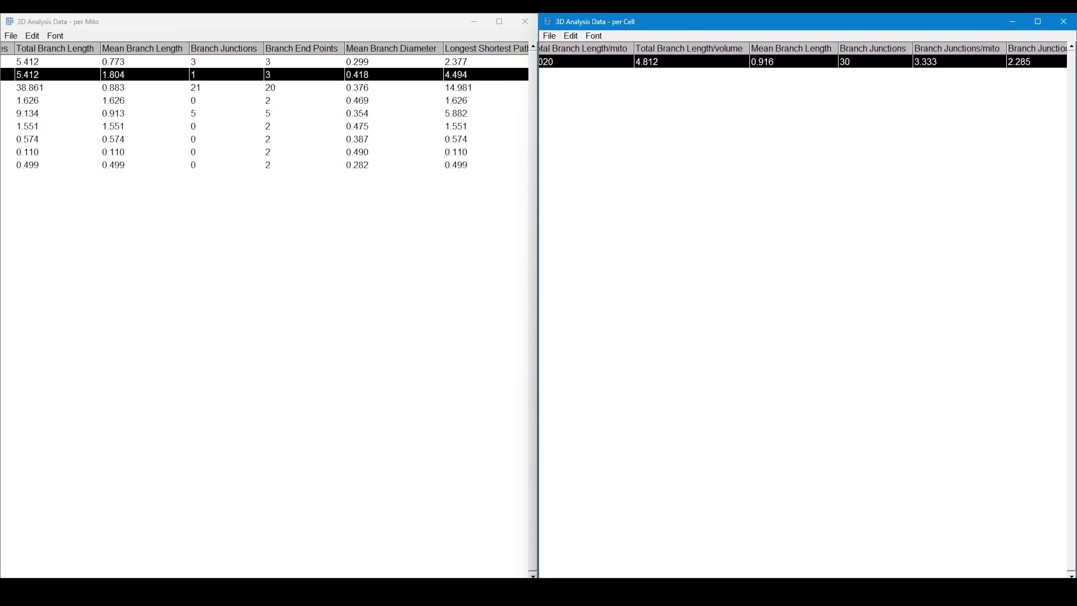
{"action": "scroll", "coordinate": [802, 314], "scroll_direction": "right", "scroll_amount": 10}
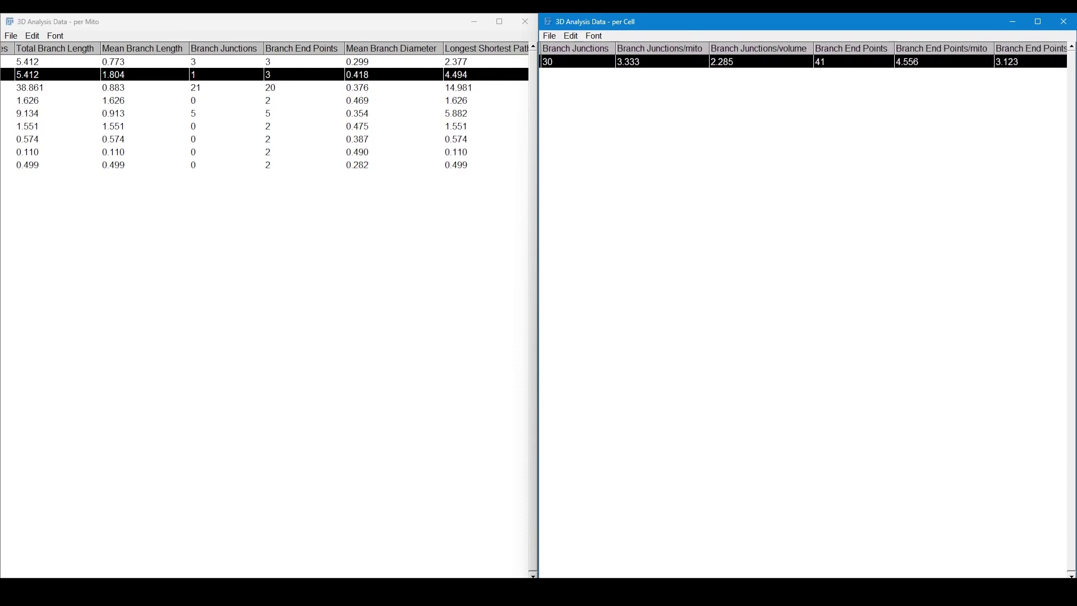
{"action": "scroll", "coordinate": [802, 314], "scroll_direction": "left", "scroll_amount": 15}
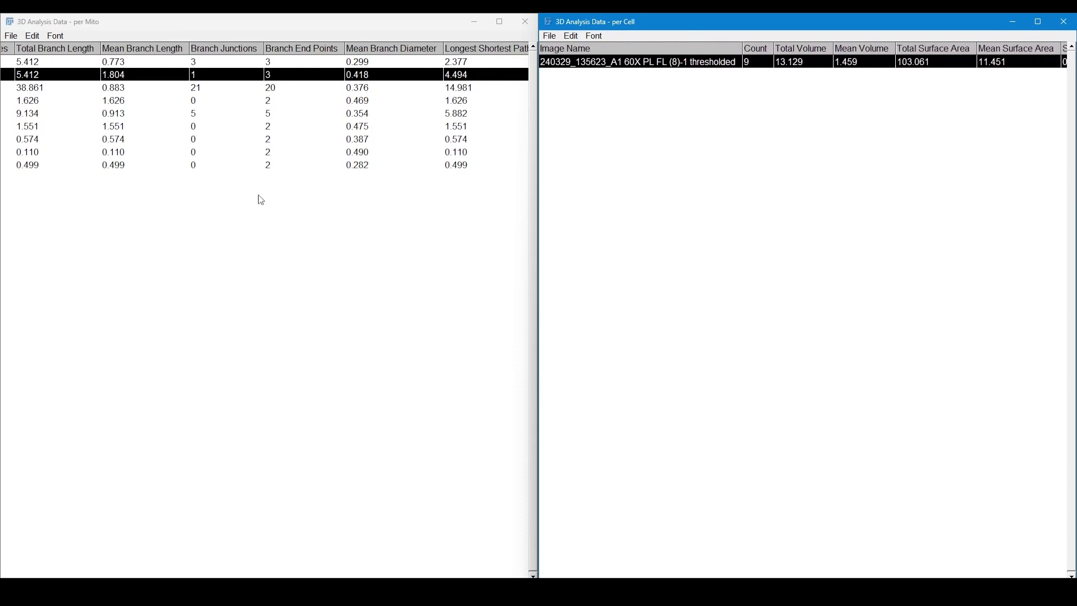
Close the per-cell and per-mito result tables and move the thresholded stack beside the Mitochondria Analyzer window
{"action": "left_click", "coordinate": [1071, 23]}
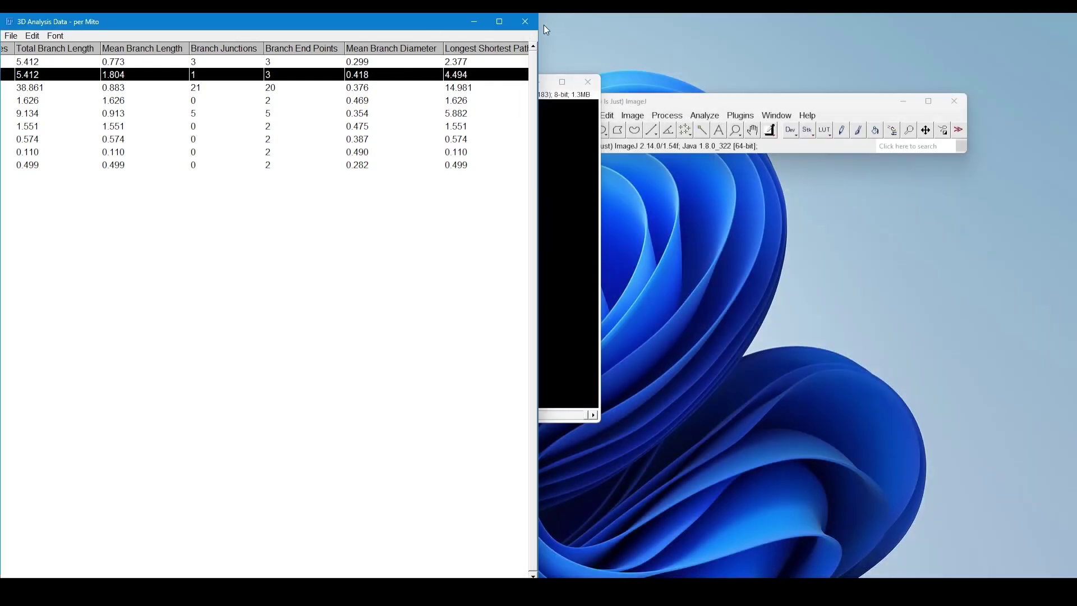
{"action": "left_click", "coordinate": [525, 21]}
{"action": "left_click_drag", "start_coordinate": [380, 84], "coordinate": [365, 90]}
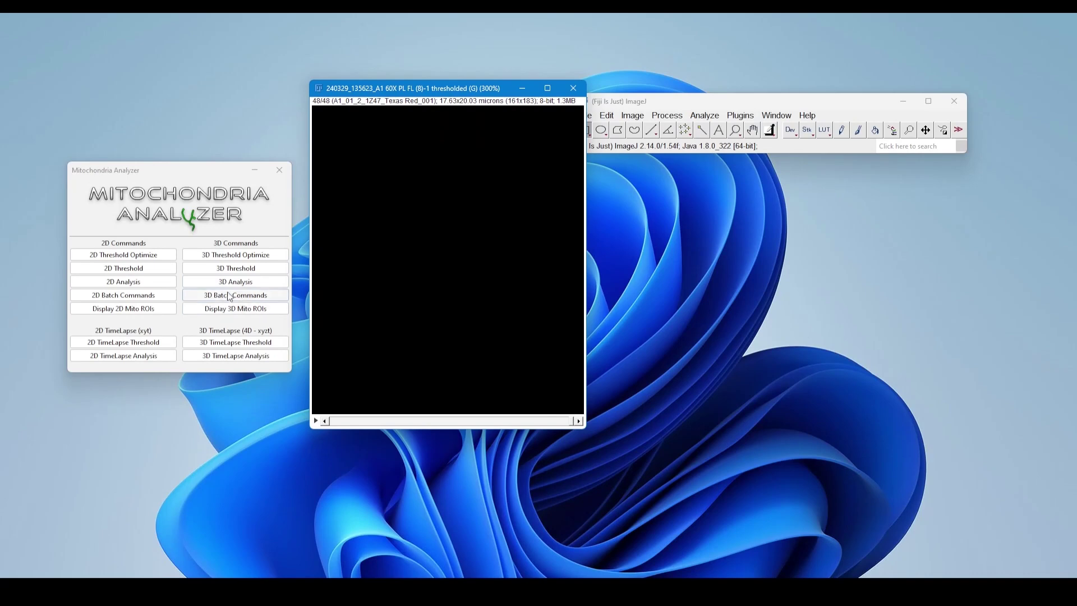
Display the 3D mito ROIs of the thresholded stack and close the console and log windows
{"action": "left_click", "coordinate": [234, 311]}
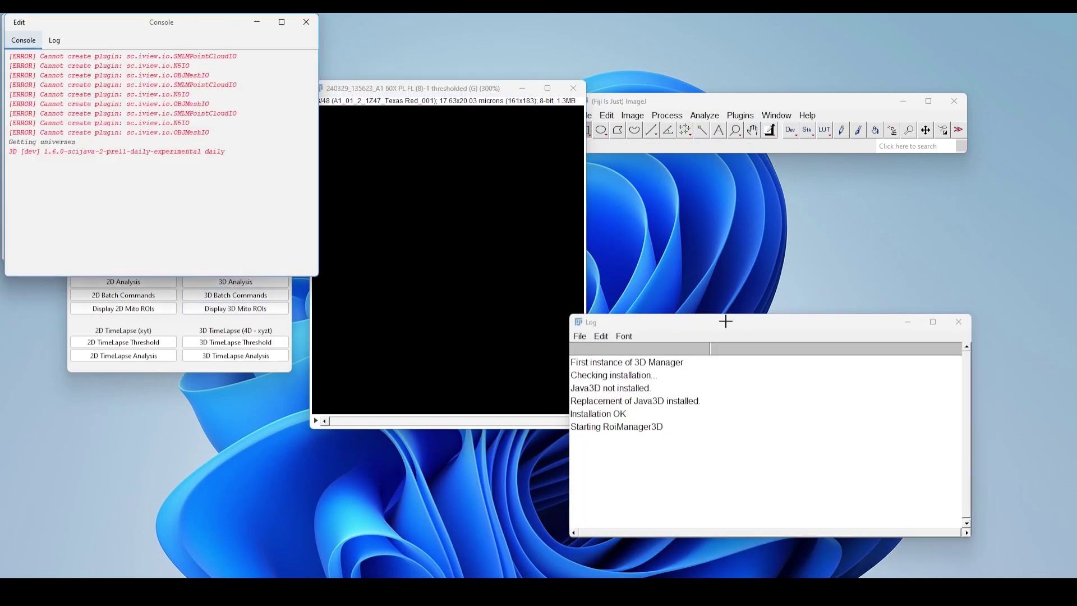
{"action": "left_click", "coordinate": [306, 23]}
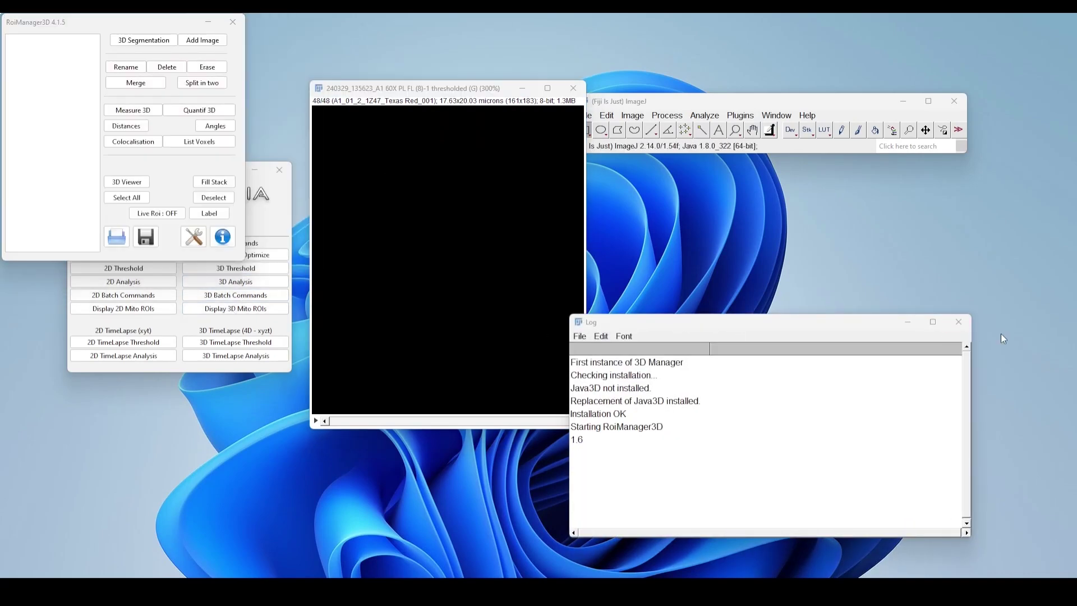
{"action": "left_click", "coordinate": [958, 322]}
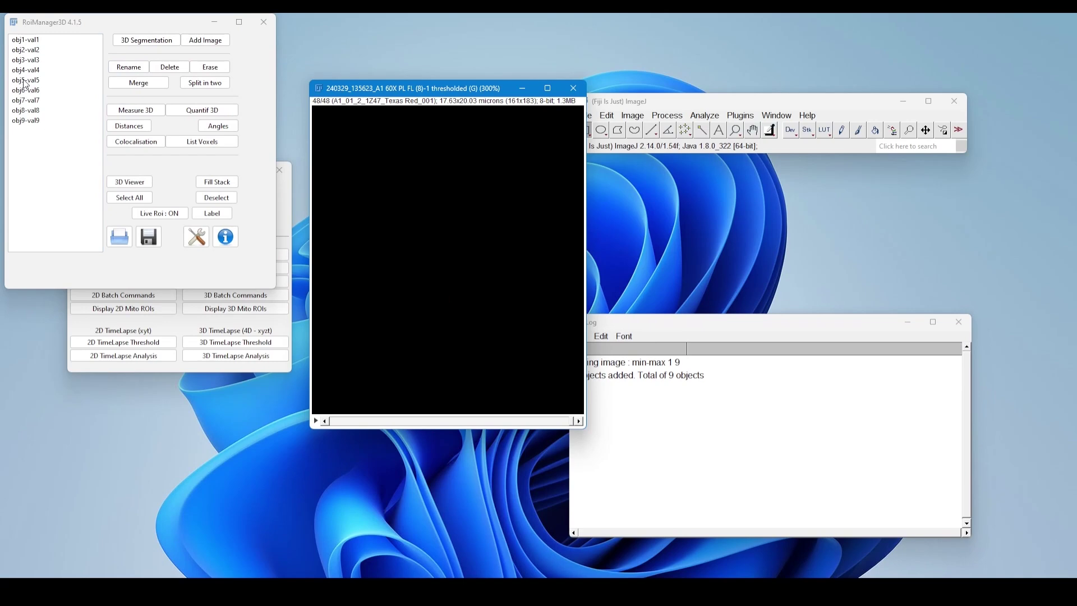
{"action": "left_click", "coordinate": [958, 322]}
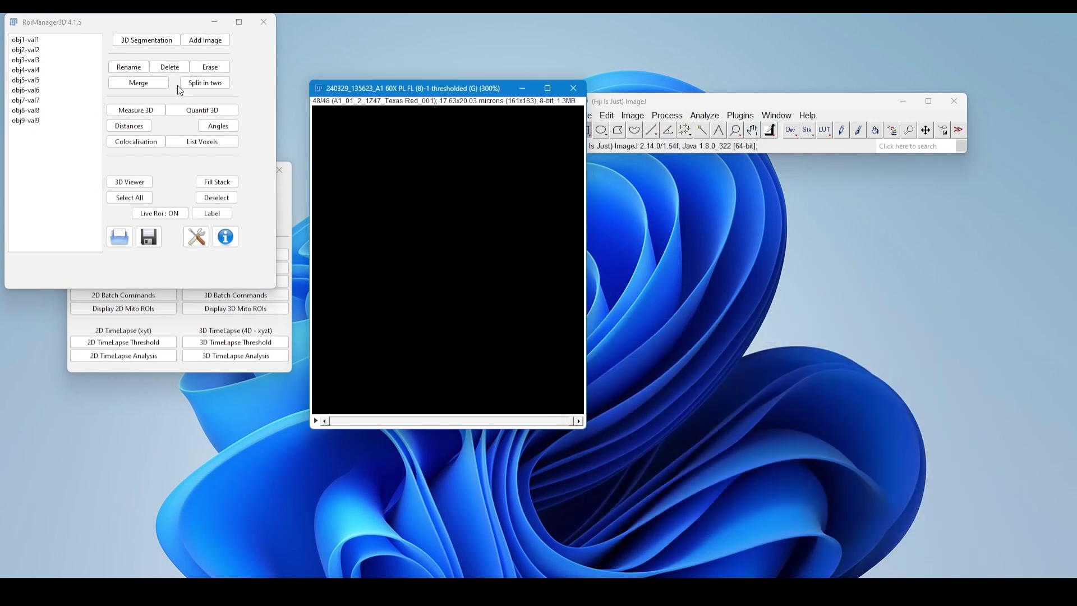
Place the 3D ROI manager and the thresholded stack side by side and browse the stack to slices showing mitochondria
{"action": "left_click_drag", "start_coordinate": [110, 22], "coordinate": [170, 146]}
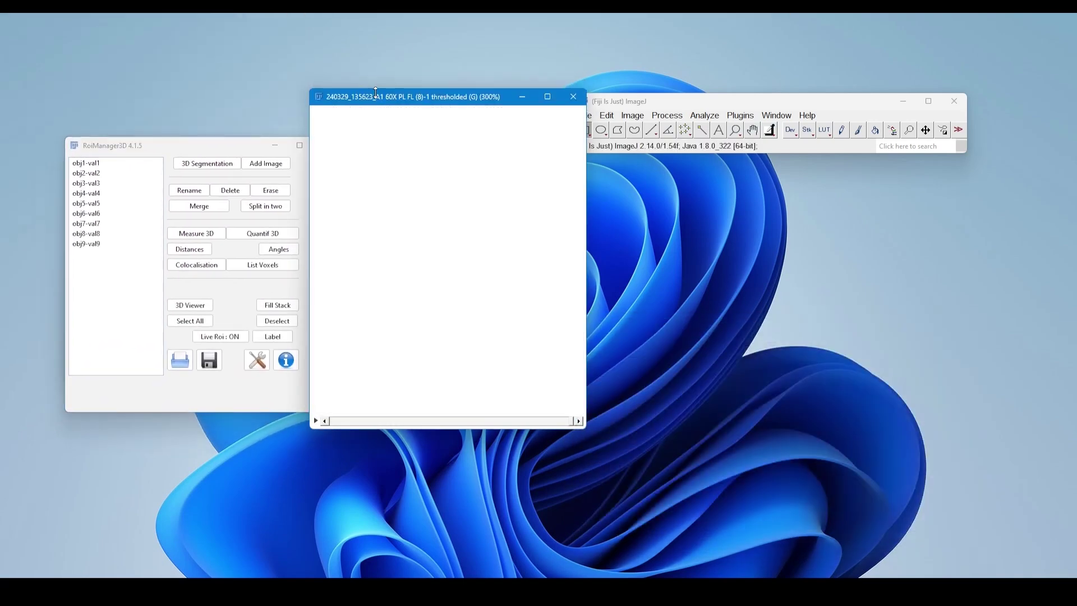
{"action": "left_click_drag", "start_coordinate": [435, 92], "coordinate": [557, 163]}
{"action": "scroll", "coordinate": [561, 367], "scroll_direction": "up", "scroll_amount": 18}
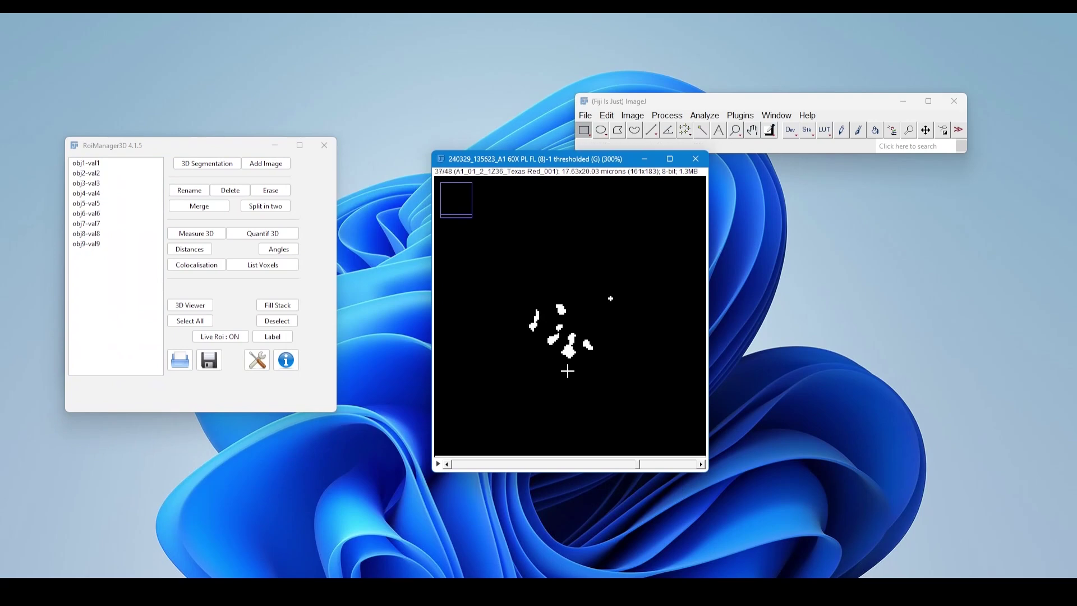
Measure all listed objects in 3D and look through the maximized results table from the position columns to the DC distance columns
{"action": "left_click", "coordinate": [185, 324]}
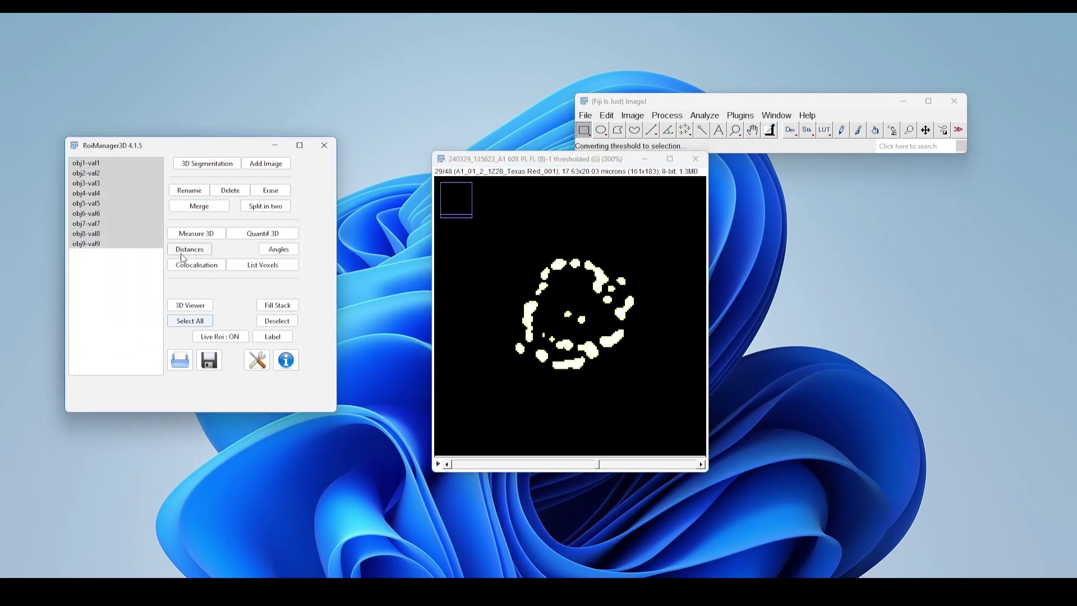
{"action": "left_click", "coordinate": [214, 237]}
{"action": "left_click", "coordinate": [256, 23]}
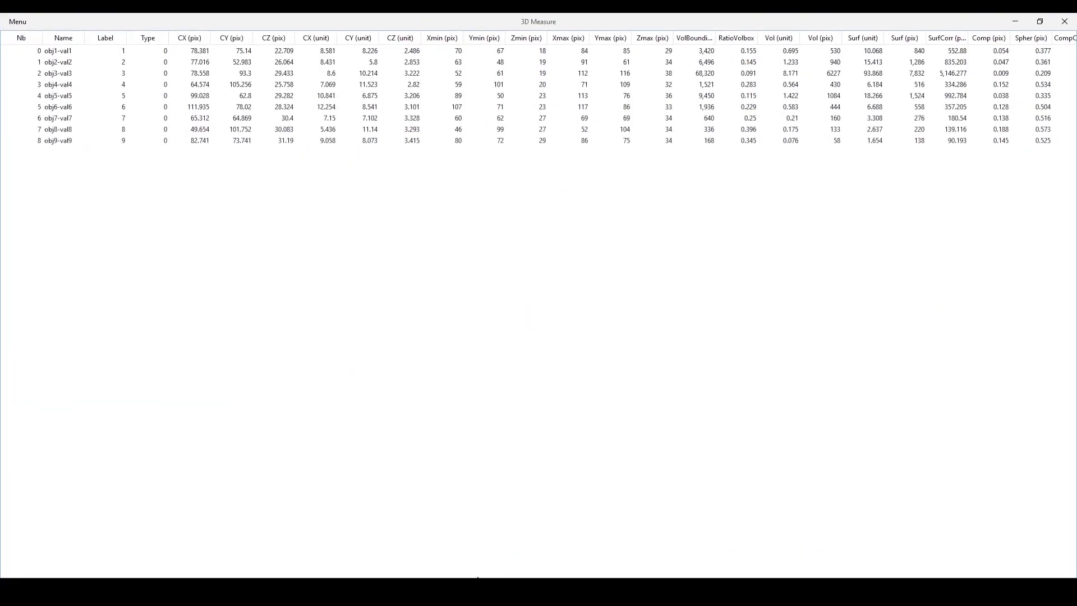
{"action": "scroll", "coordinate": [768, 574], "scroll_direction": "right", "scroll_amount": 10}
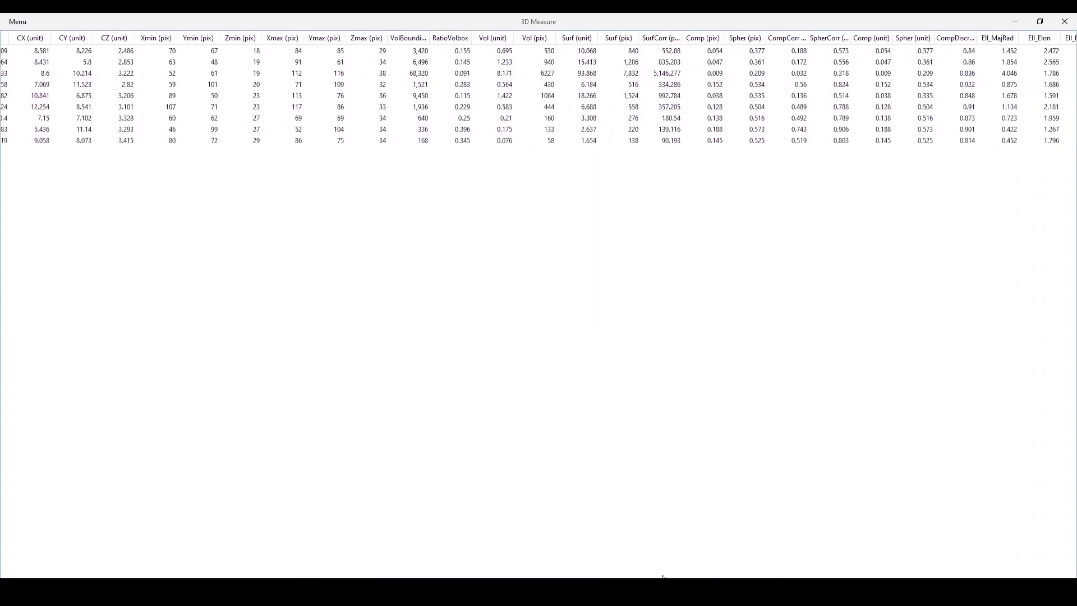
{"action": "scroll", "coordinate": [768, 574], "scroll_direction": "right", "scroll_amount": 3}
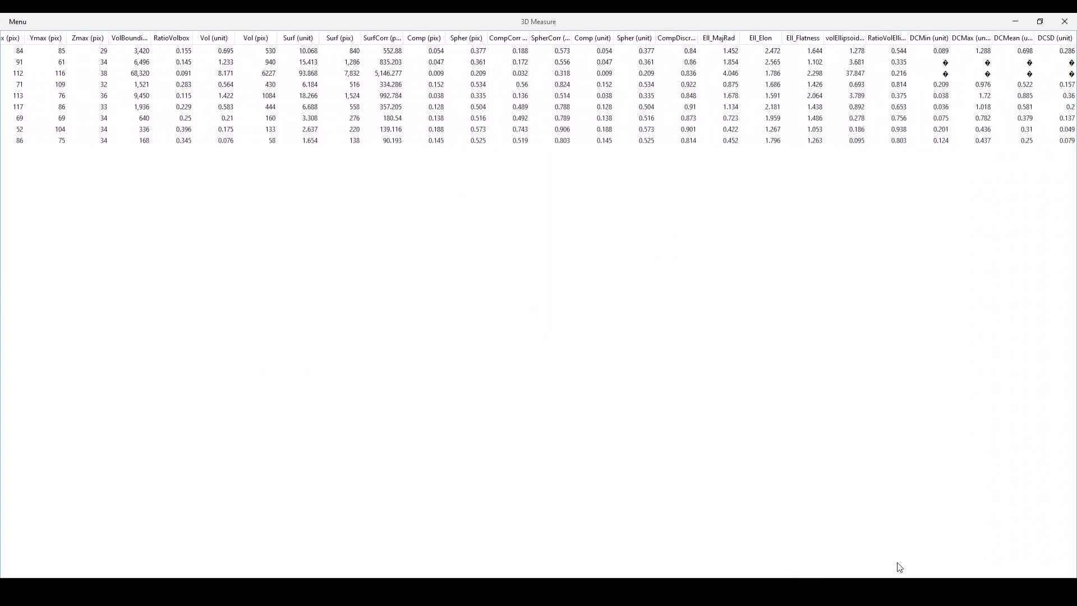
{"action": "scroll", "coordinate": [891, 568], "scroll_direction": "left", "scroll_amount": 13}
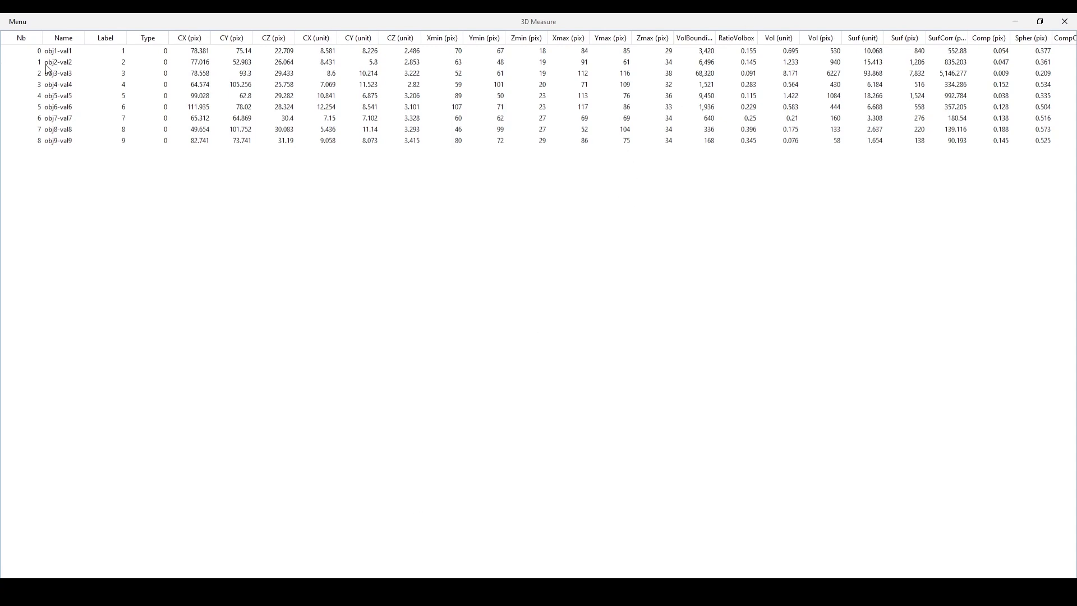
Select all object rows in the 3D Measure table and widen the VolBounding (pix) column
{"action": "left_click_drag", "start_coordinate": [66, 54], "coordinate": [85, 144]}
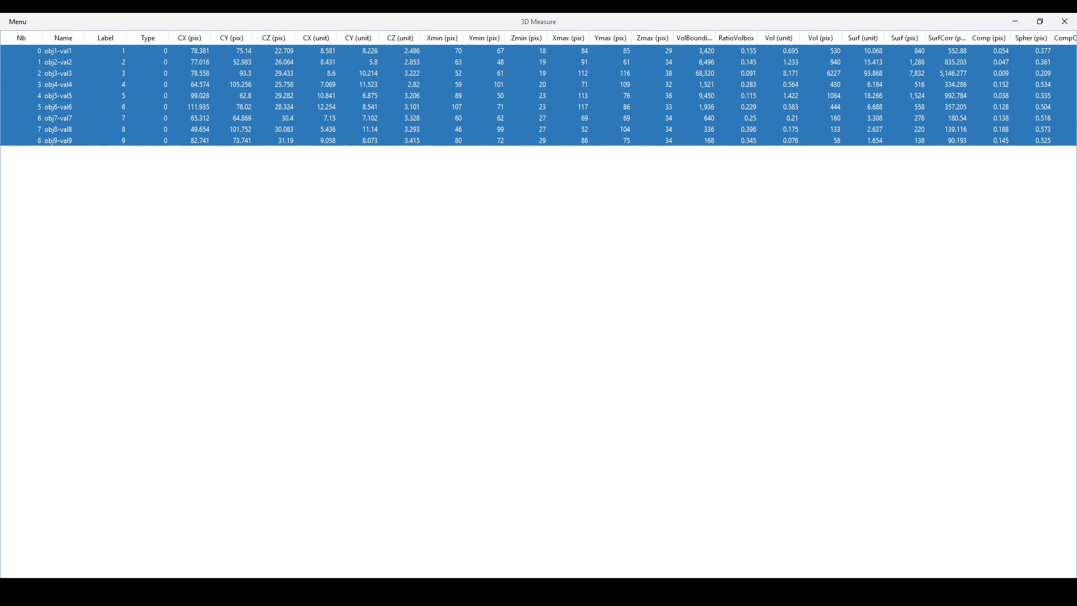
{"action": "scroll", "coordinate": [538, 95], "scroll_direction": "right", "scroll_amount": 3}
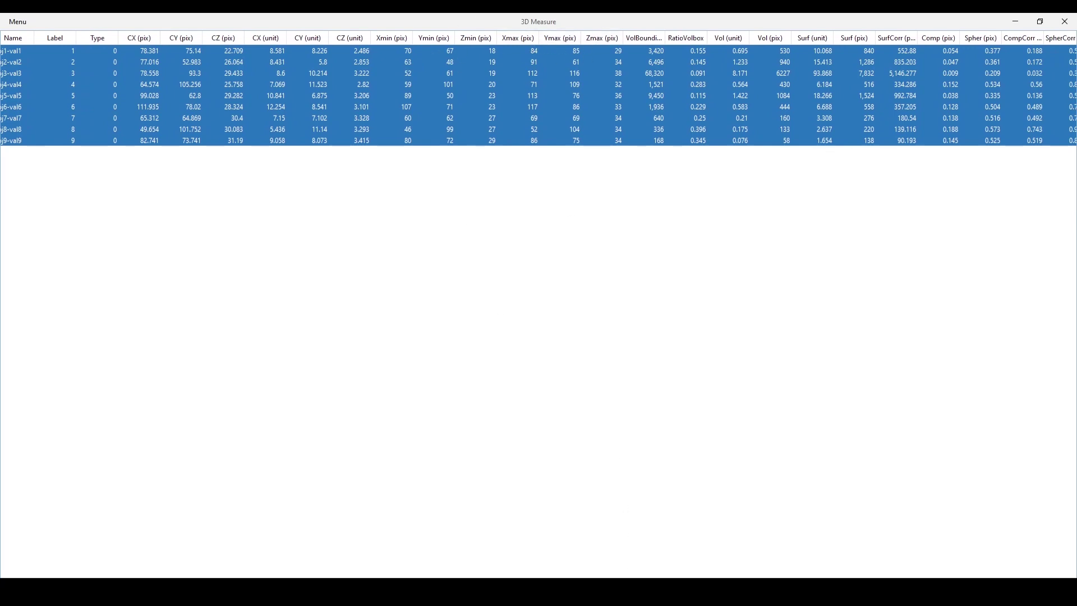
{"action": "scroll", "coordinate": [628, 561], "scroll_direction": "right", "scroll_amount": 1}
{"action": "scroll", "coordinate": [576, 477], "scroll_direction": "right", "scroll_amount": 3}
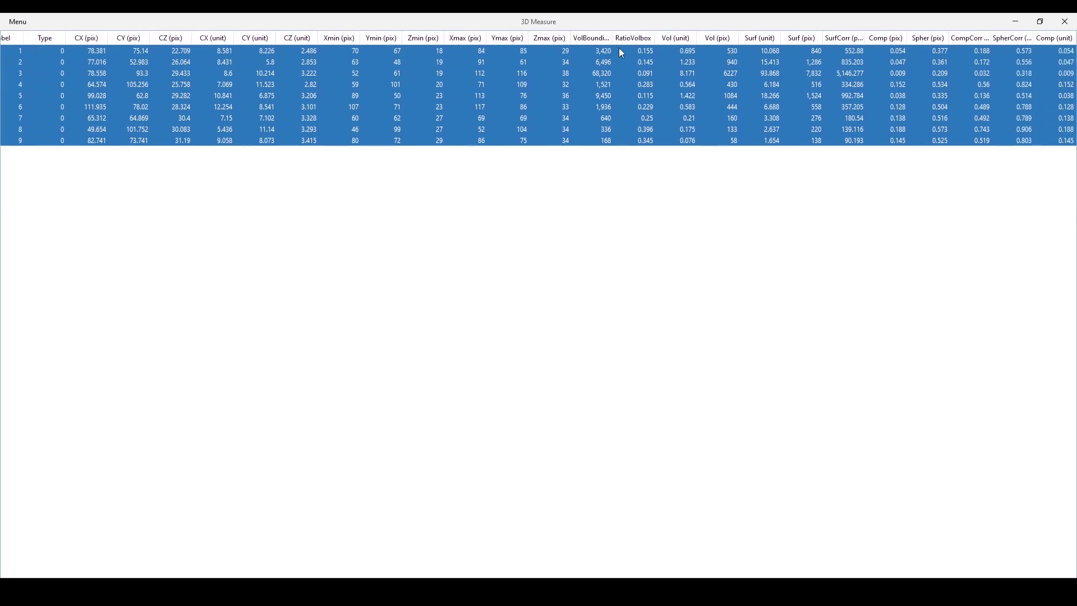
{"action": "left_click_drag", "start_coordinate": [614, 37], "coordinate": [671, 37]}
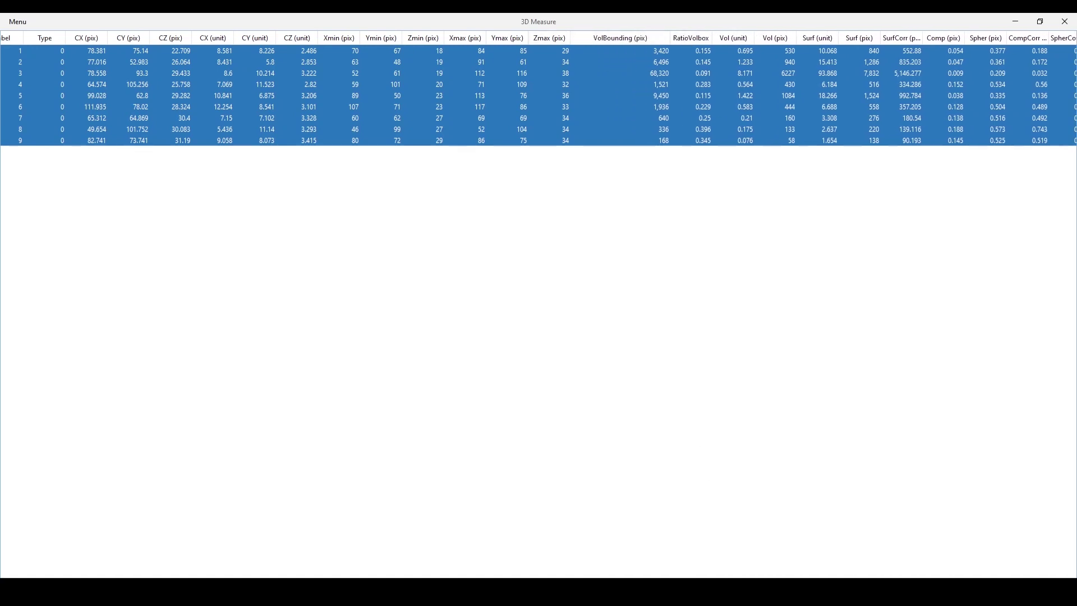
Sort the 3D Measure table in ascending order by Spher (pix), widening that column temporarily and narrowing it back
{"action": "scroll", "coordinate": [538, 87], "scroll_direction": "right", "scroll_amount": 15}
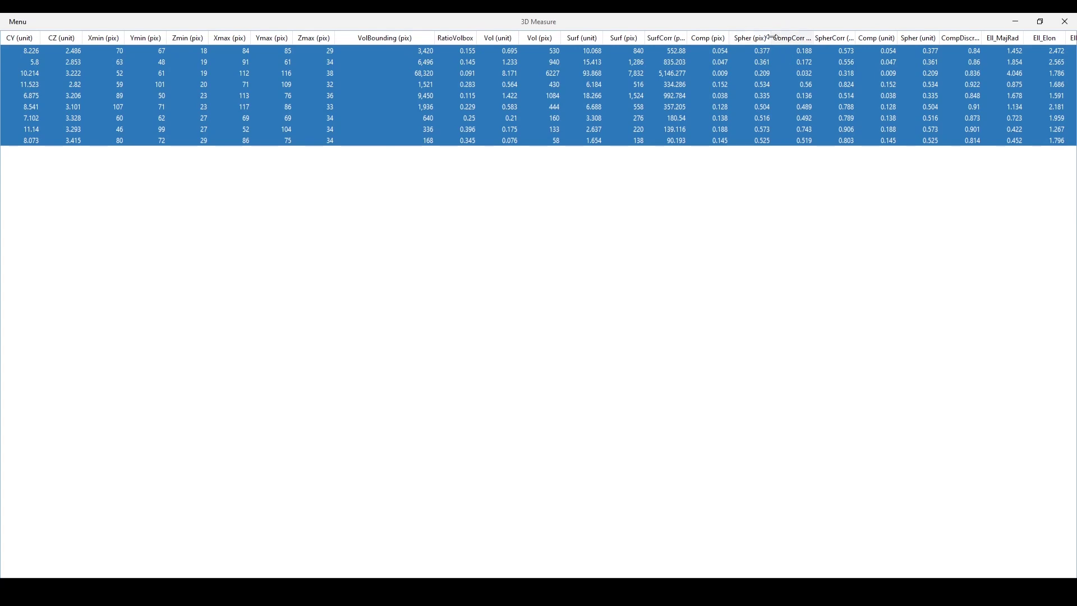
{"action": "left_click_drag", "start_coordinate": [772, 38], "coordinate": [816, 38]}
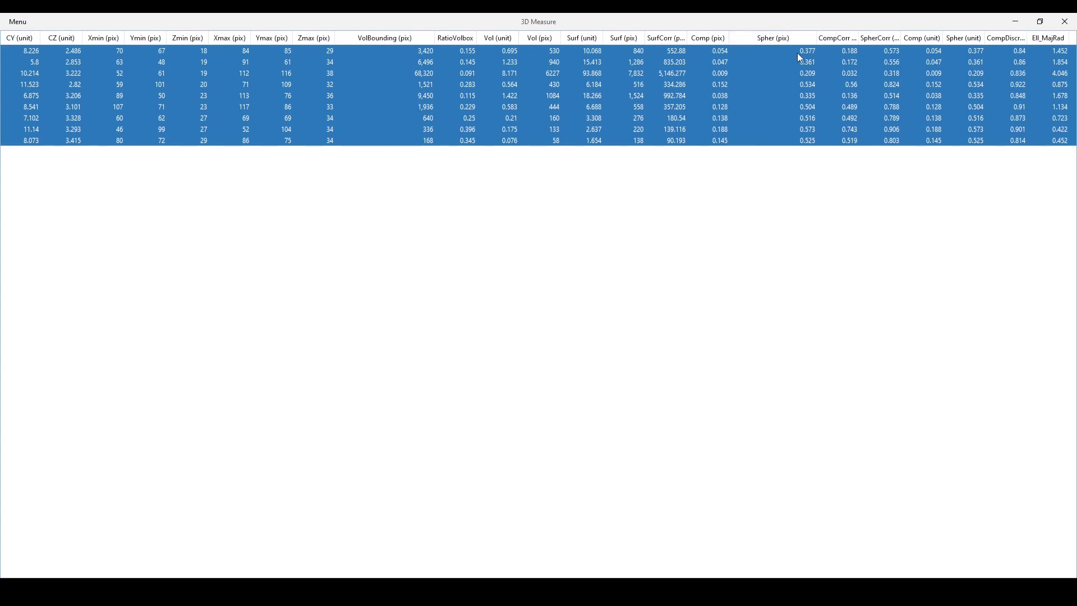
{"action": "left_click", "coordinate": [778, 40]}
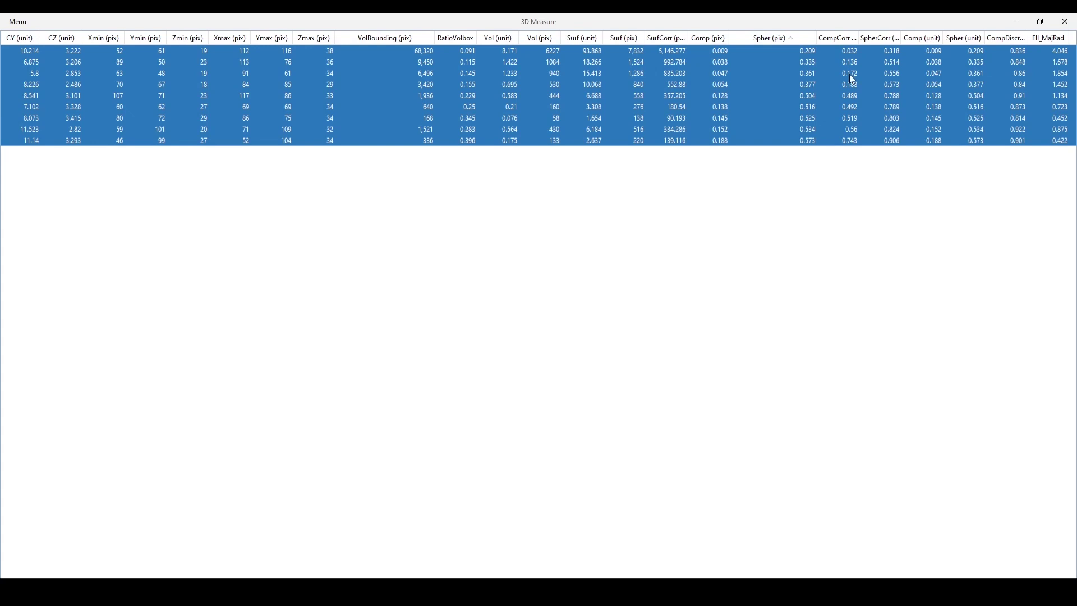
{"action": "left_click_drag", "start_coordinate": [816, 38], "coordinate": [779, 36]}
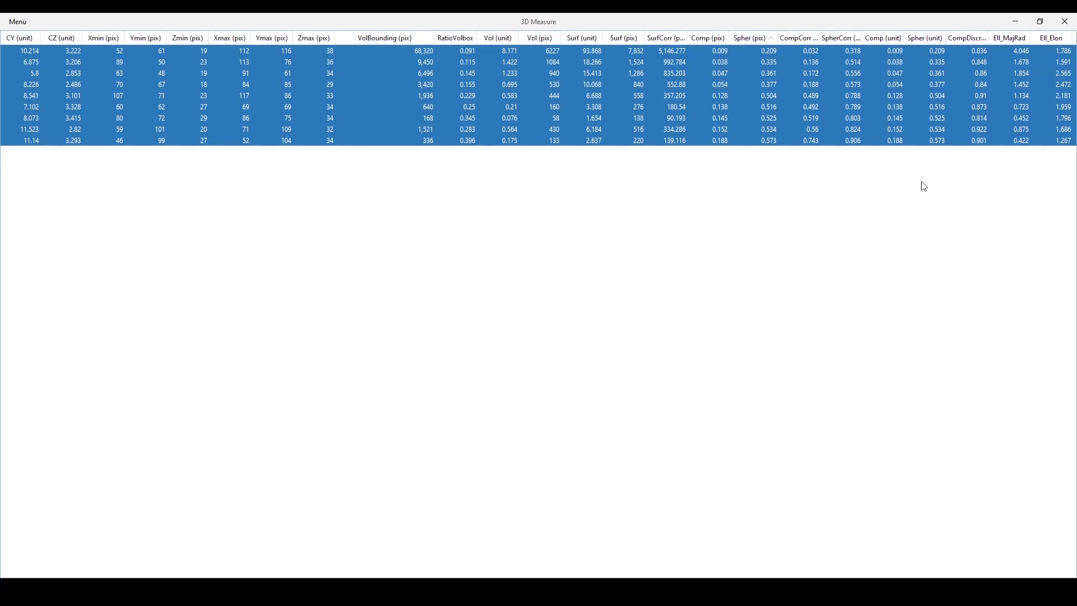
Widen the DCMean, DCMax, DCMin, RatioVolEllipsoid and volEllipsoid columns of the 3D Measure table to reveal their full headings
{"action": "scroll", "coordinate": [917, 264], "scroll_direction": "left", "scroll_amount": 5}
{"action": "scroll", "coordinate": [923, 261], "scroll_direction": "right", "scroll_amount": 10}
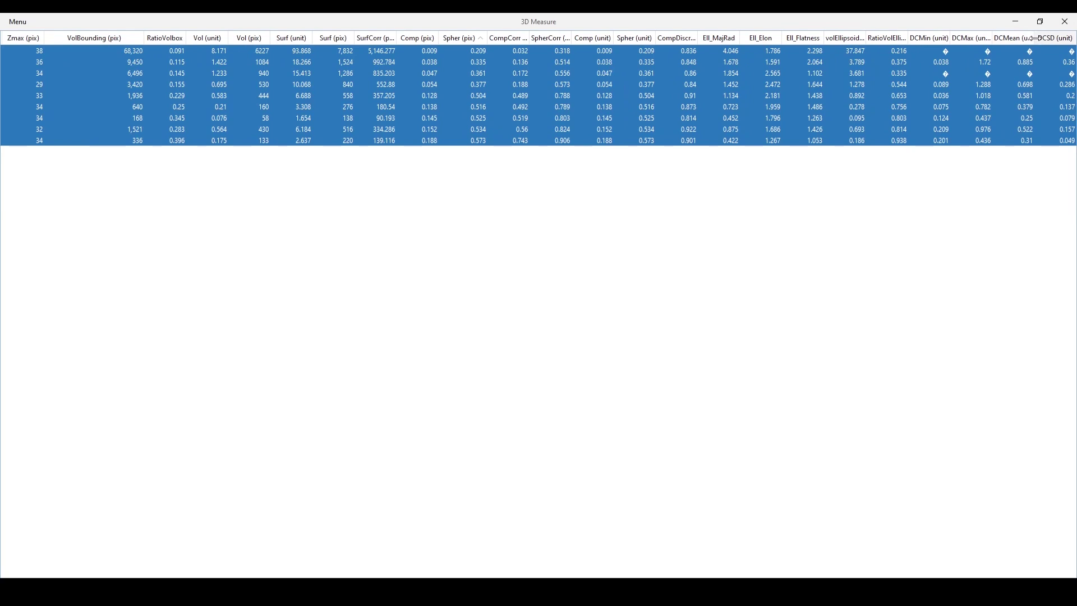
{"action": "left_click_drag", "start_coordinate": [1035, 39], "coordinate": [1065, 40]}
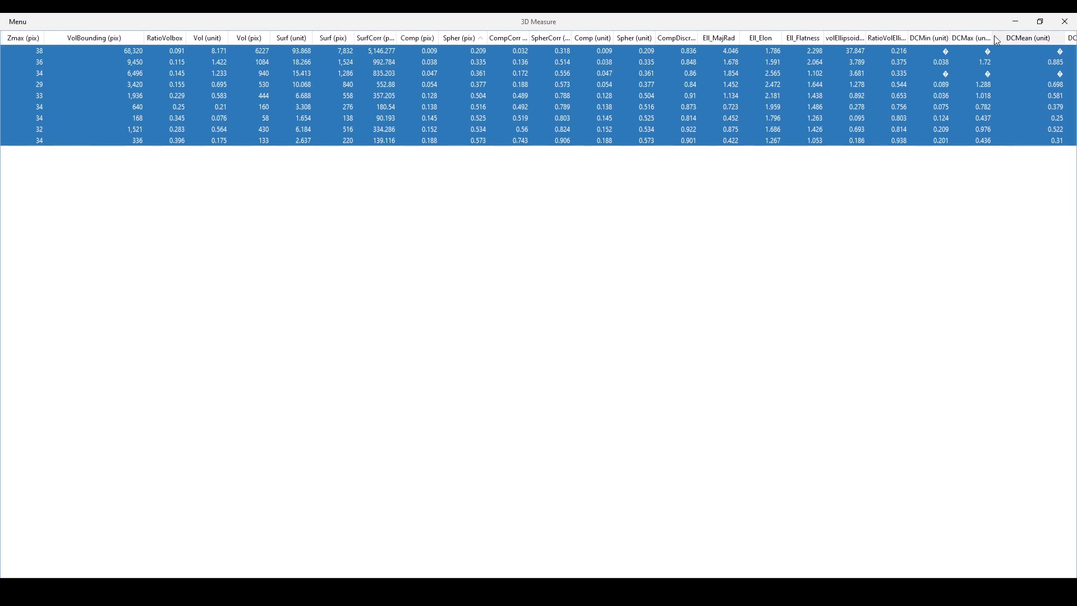
{"action": "left_click_drag", "start_coordinate": [994, 37], "coordinate": [1022, 40]}
{"action": "left_click_drag", "start_coordinate": [952, 37], "coordinate": [977, 38]}
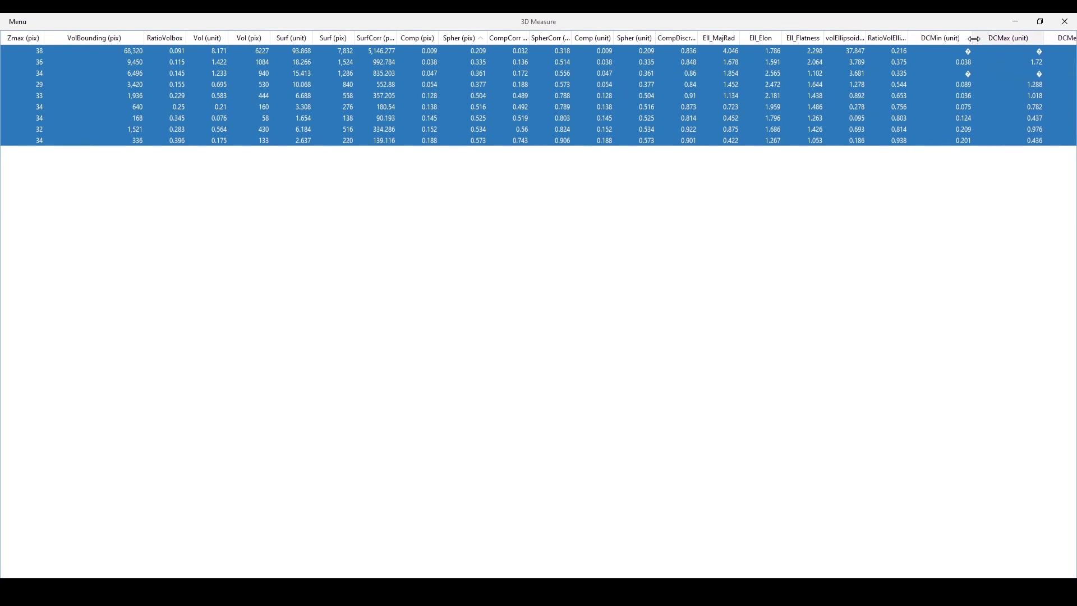
{"action": "left_click_drag", "start_coordinate": [908, 38], "coordinate": [962, 39]}
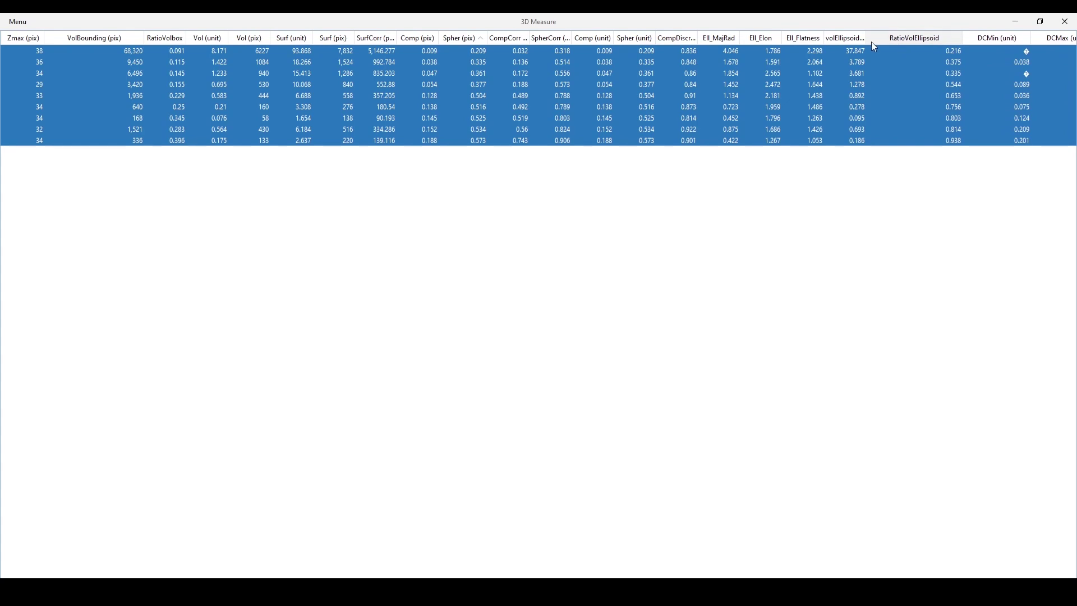
{"action": "left_click_drag", "start_coordinate": [868, 39], "coordinate": [903, 41]}
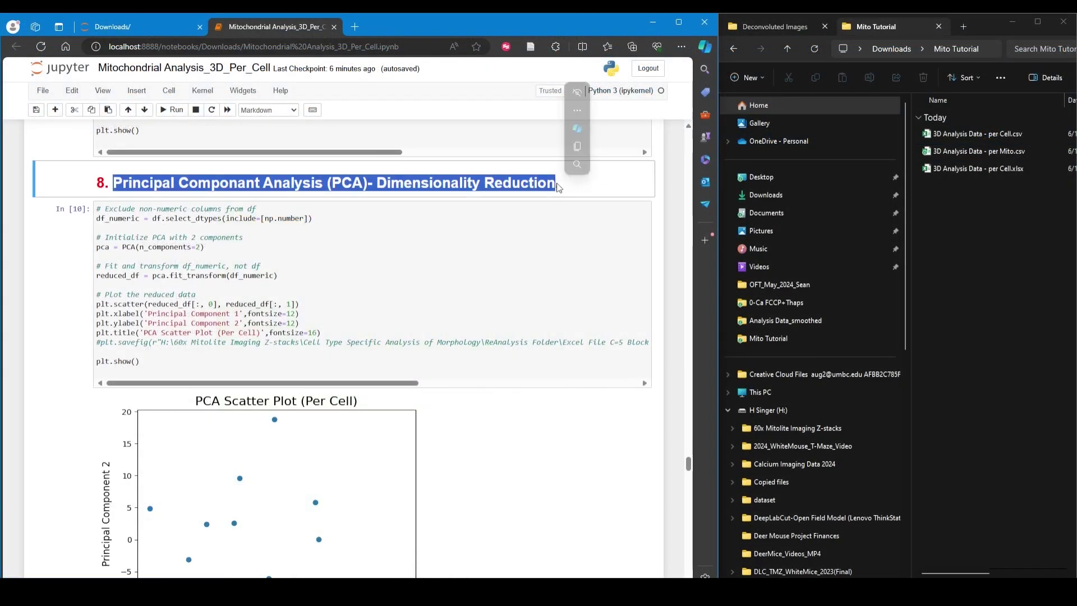
Switch to the per-cell Jupyter notebook and, based on the elbow plot, set n_clusters to 3 in the K-Mean clustering code
{"action": "scroll", "coordinate": [333, 357], "scroll_direction": "down", "scroll_amount": 3}
{"action": "scroll", "coordinate": [333, 357], "scroll_direction": "down", "scroll_amount": 15}
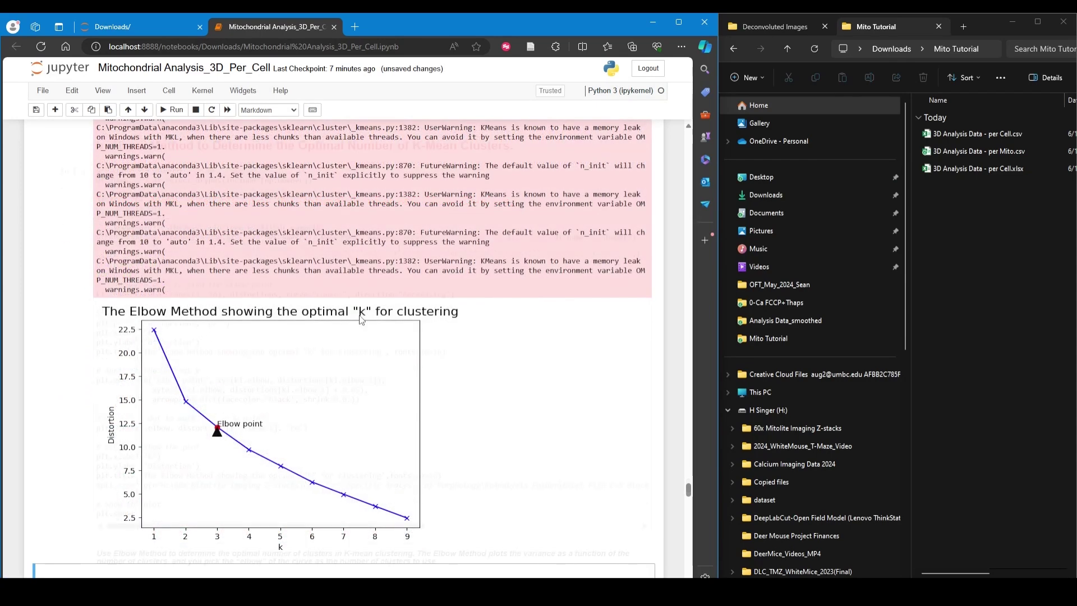
{"action": "scroll", "coordinate": [224, 431], "scroll_direction": "down", "scroll_amount": 6}
{"action": "left_click", "coordinate": [213, 464]}
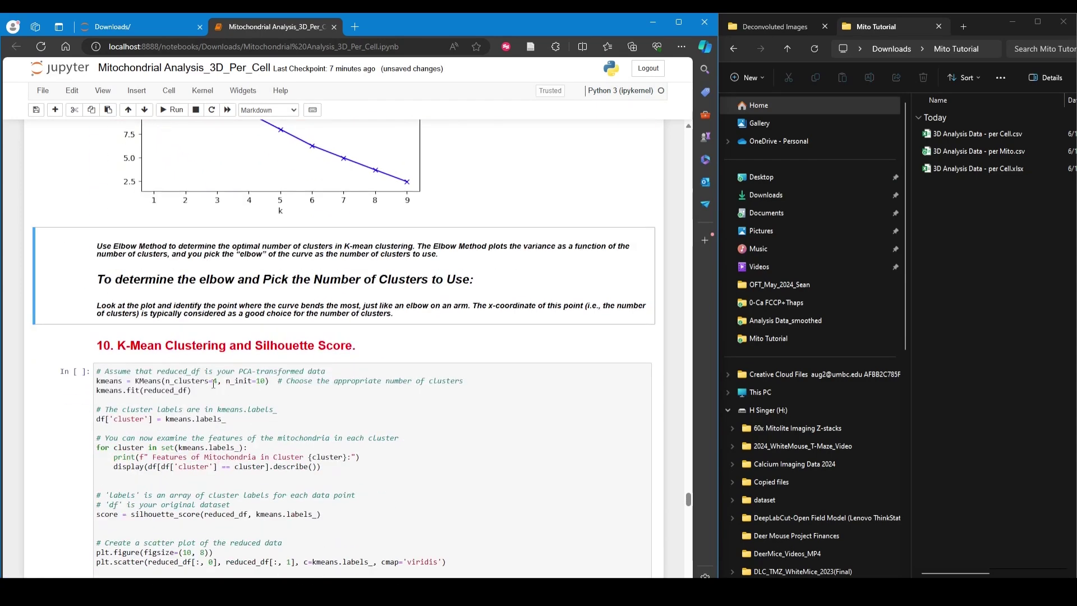
{"action": "scroll", "coordinate": [279, 467], "scroll_direction": "down", "scroll_amount": 1}
{"action": "key", "text": "Delete"}
{"action": "type", "text": "3"}
{"action": "key", "text": "Left"}
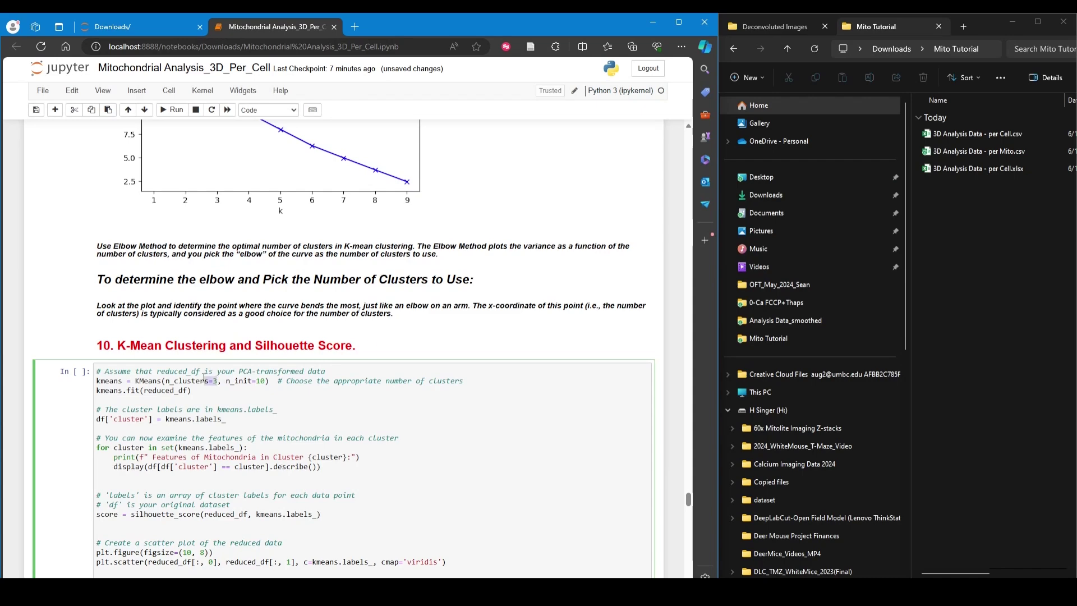
Review the CSV-export, figure-saving and silhouette score lines, and run the K-Mean clustering cell to produce its PCA scatter plot
{"action": "scroll", "coordinate": [220, 392], "scroll_direction": "down", "scroll_amount": 4}
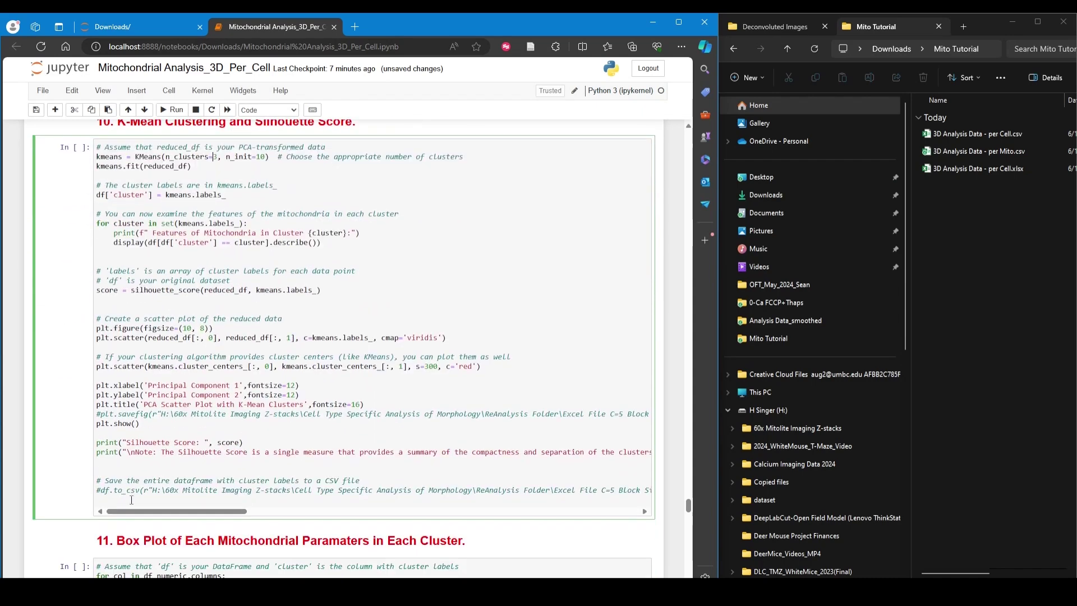
{"action": "triple_click", "coordinate": [98, 491]}
{"action": "triple_click", "coordinate": [112, 413]}
{"action": "left_click", "coordinate": [135, 422]}
{"action": "left_click_drag", "start_coordinate": [96, 290], "coordinate": [188, 289]}
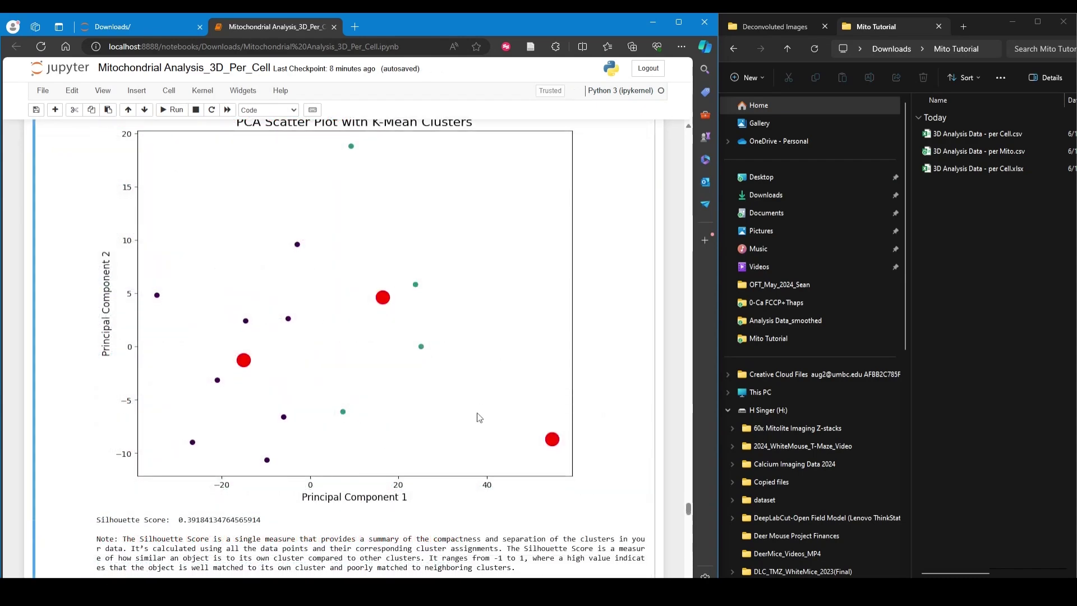
{"action": "scroll", "coordinate": [182, 354], "scroll_direction": "down", "scroll_amount": 3}
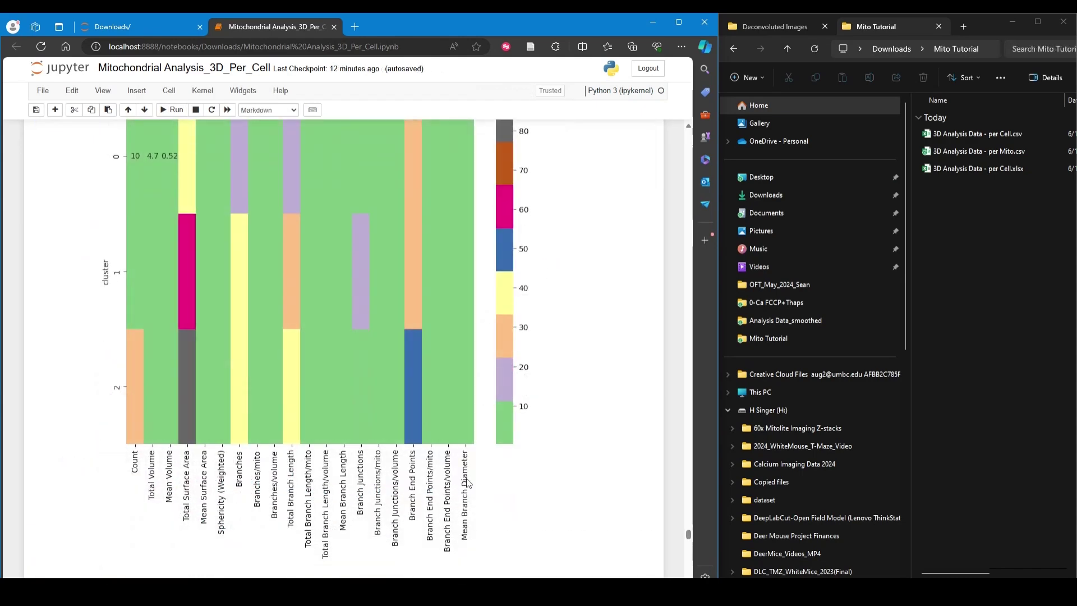